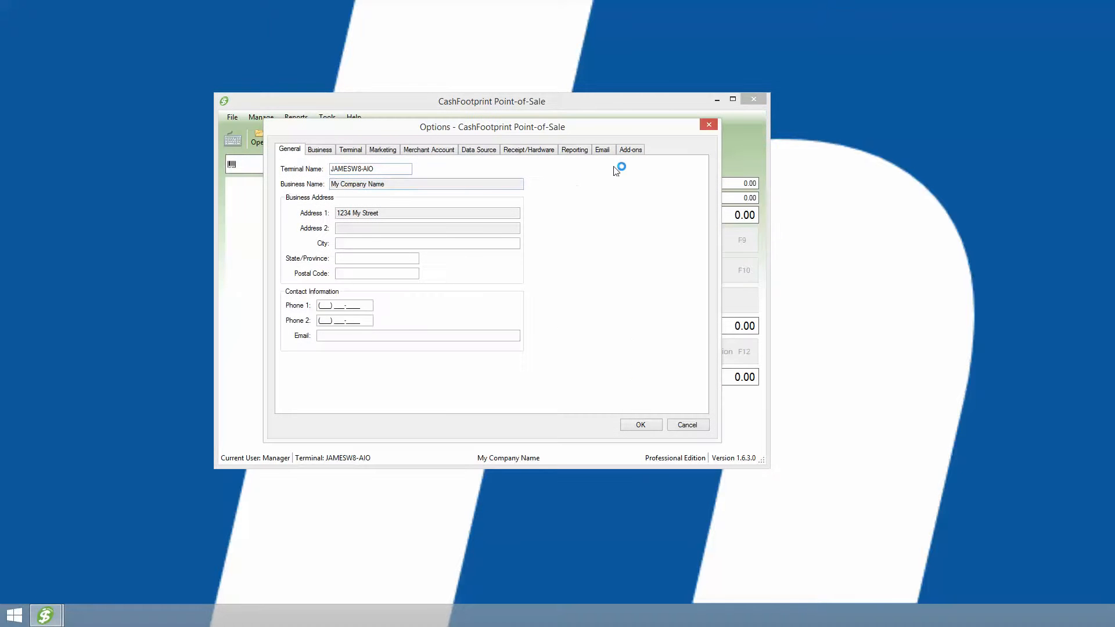
Enable the Loyalty Points add-on in the program options and save the change.
{"action": "left_click", "coordinate": [632, 150]}
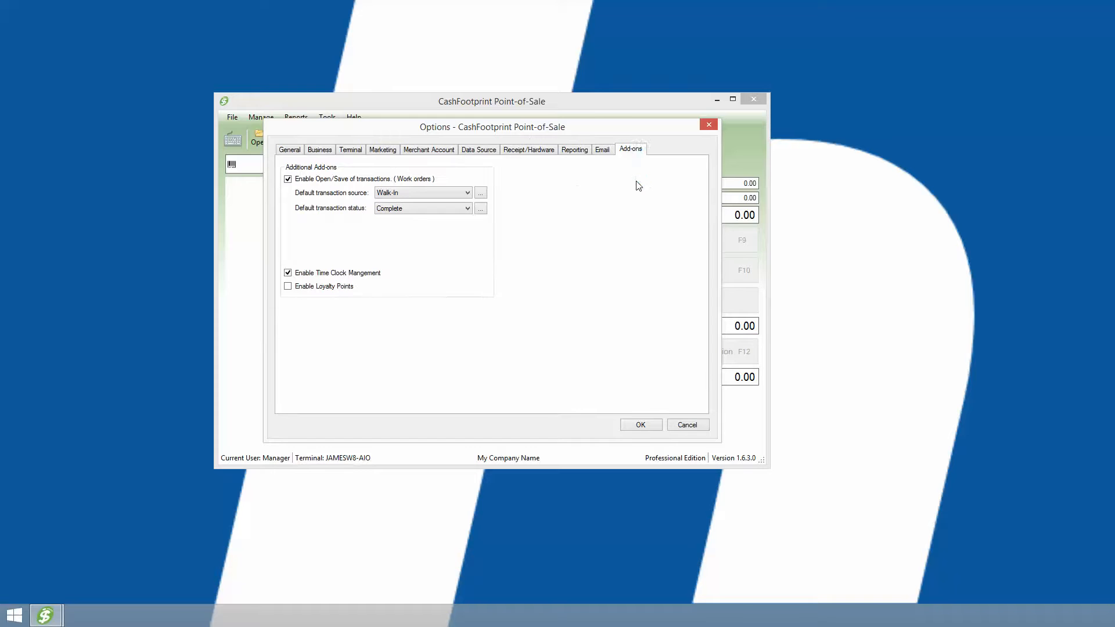
{"action": "left_click", "coordinate": [324, 289]}
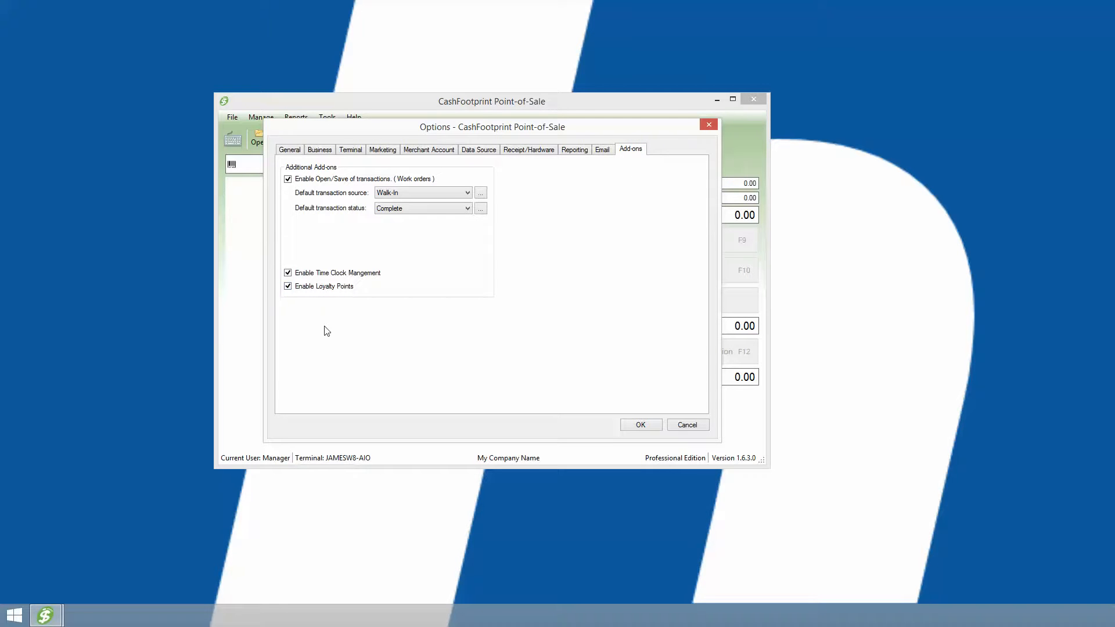
{"action": "left_click", "coordinate": [641, 425]}
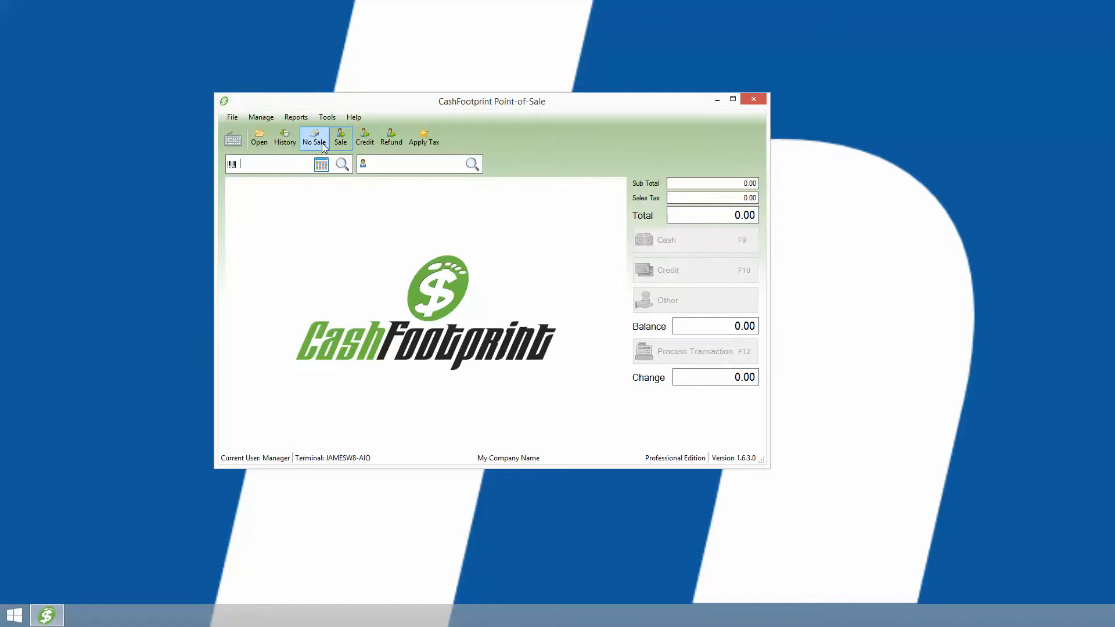
Delete the existing "one point per dollar" rule from the loyalty point assignment rules.
{"action": "left_click", "coordinate": [267, 117]}
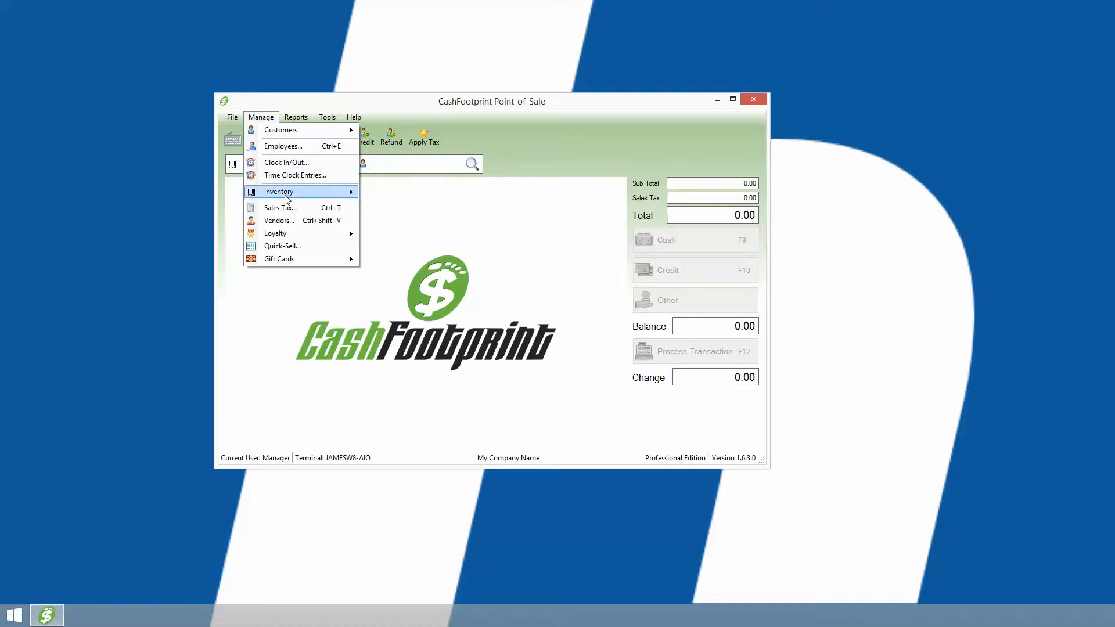
{"action": "mouse_move", "coordinate": [290, 235]}
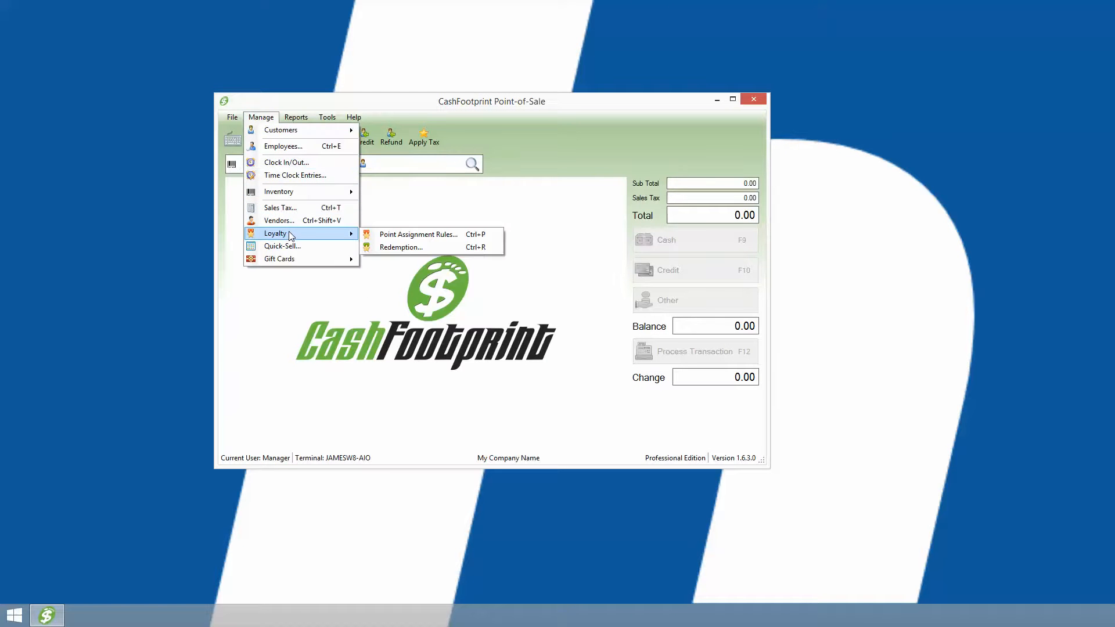
{"action": "left_click", "coordinate": [431, 238]}
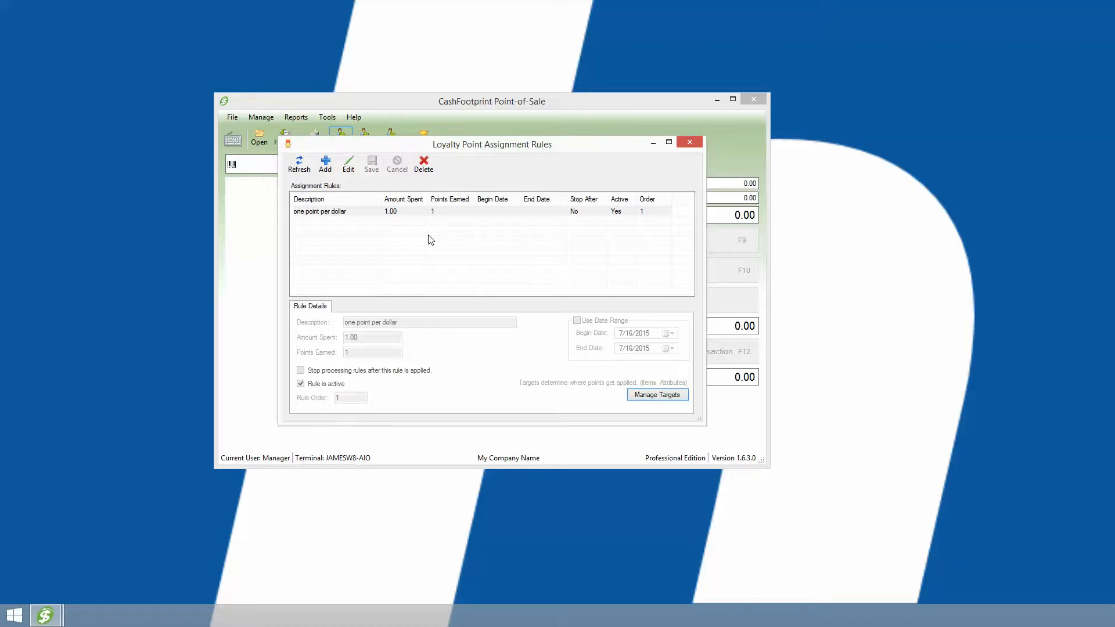
{"action": "left_click", "coordinate": [378, 214]}
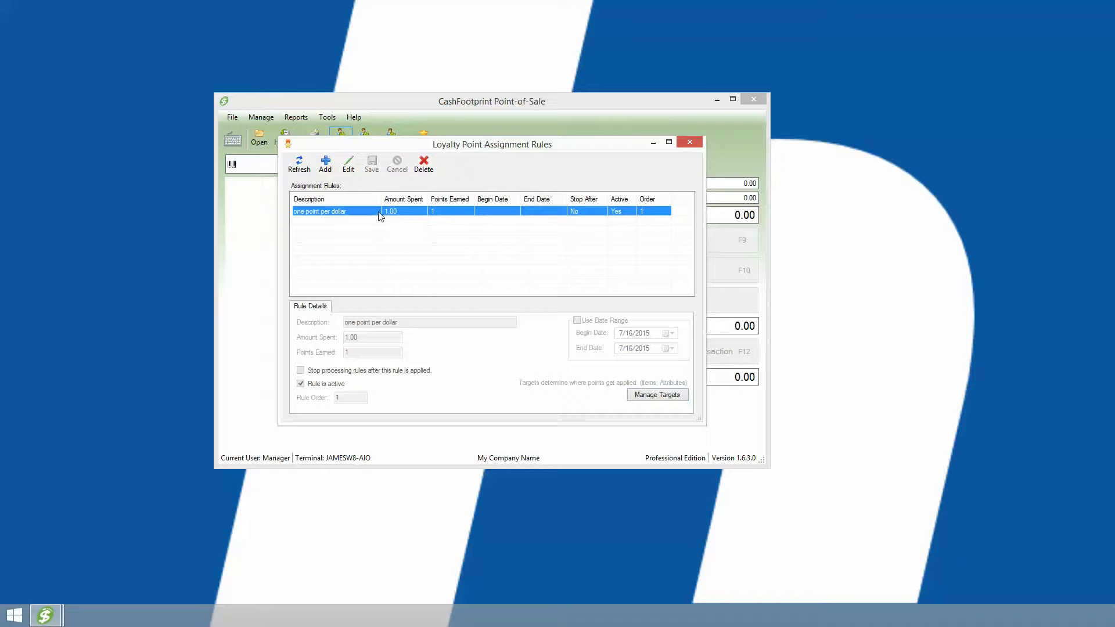
{"action": "left_click", "coordinate": [424, 165]}
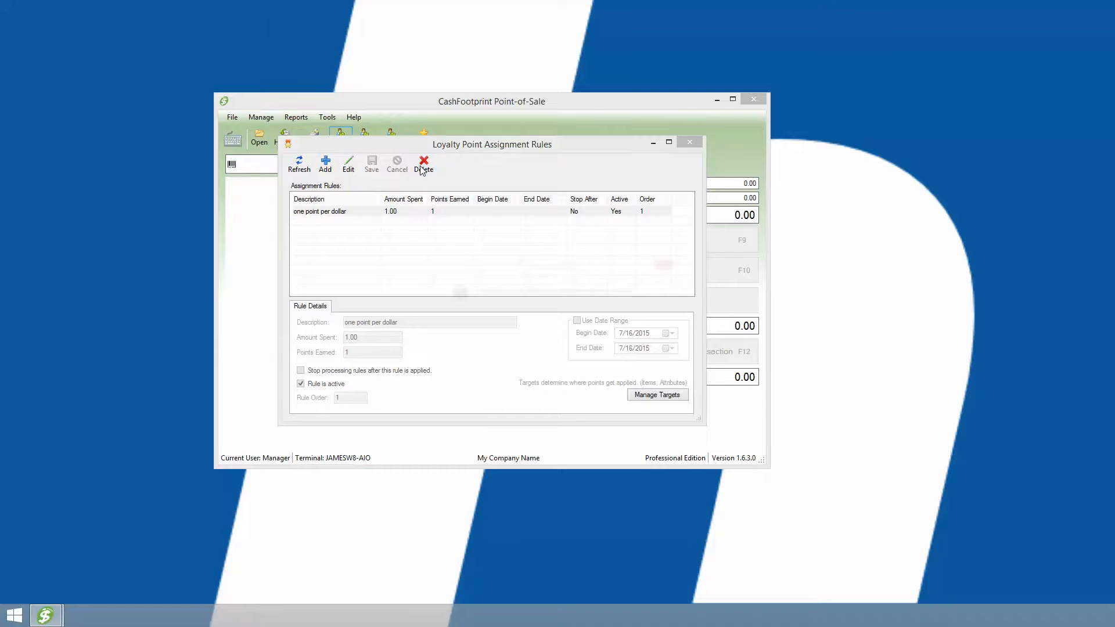
{"action": "left_click", "coordinate": [604, 329]}
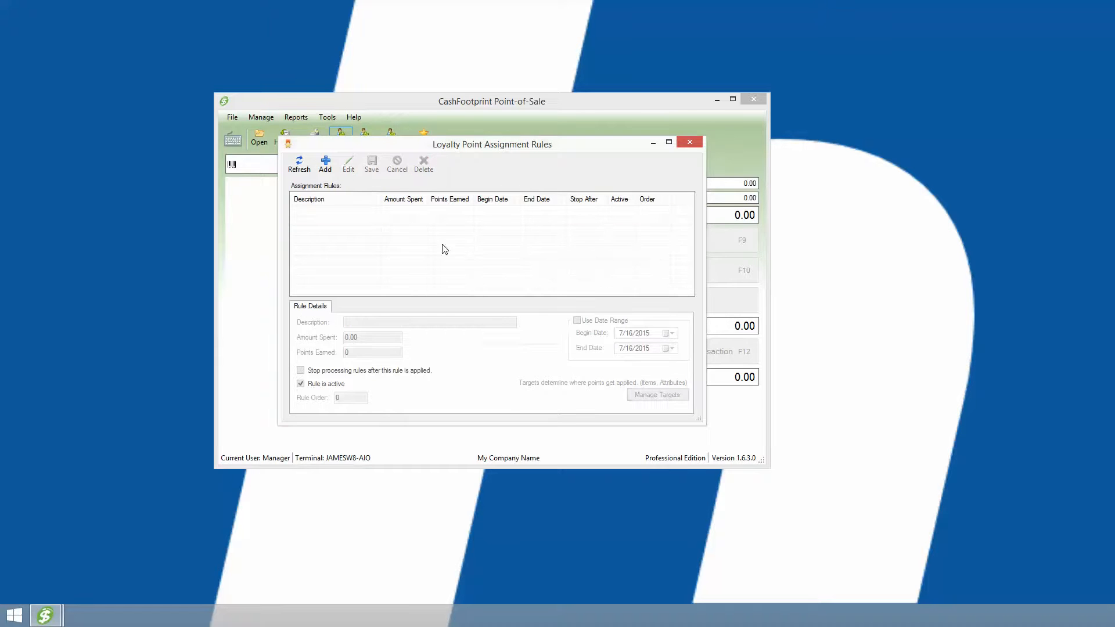
Add and save an assignment rule described as "one point per dollar", with amount spent 1 and points earned 1.
{"action": "left_click", "coordinate": [326, 168]}
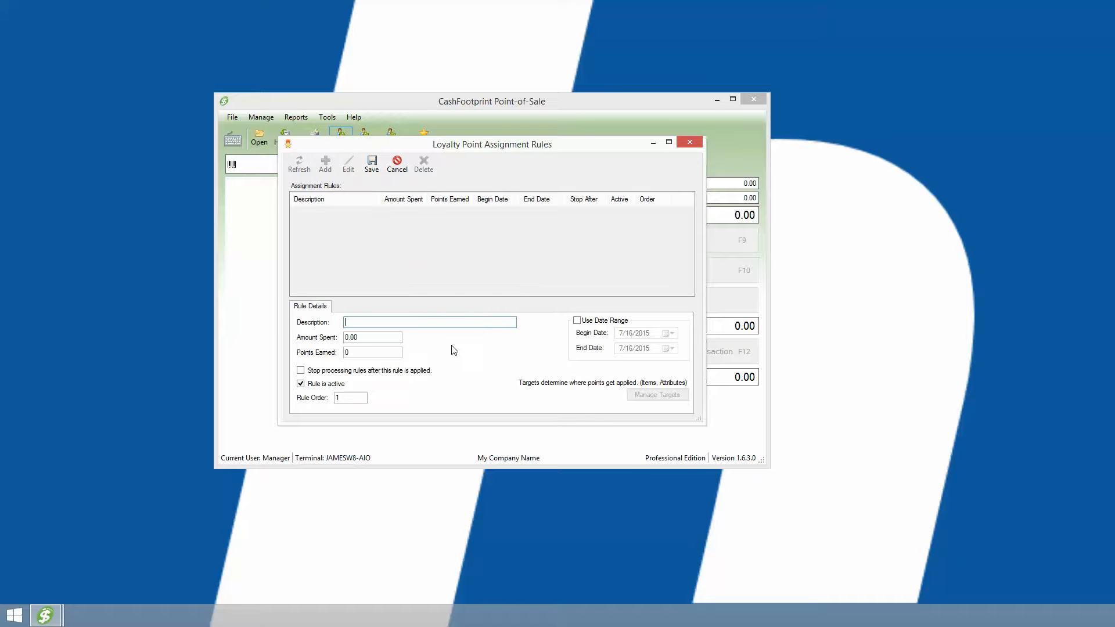
{"action": "type", "text": "one point per dollar"}
{"action": "key", "text": "Tab"}
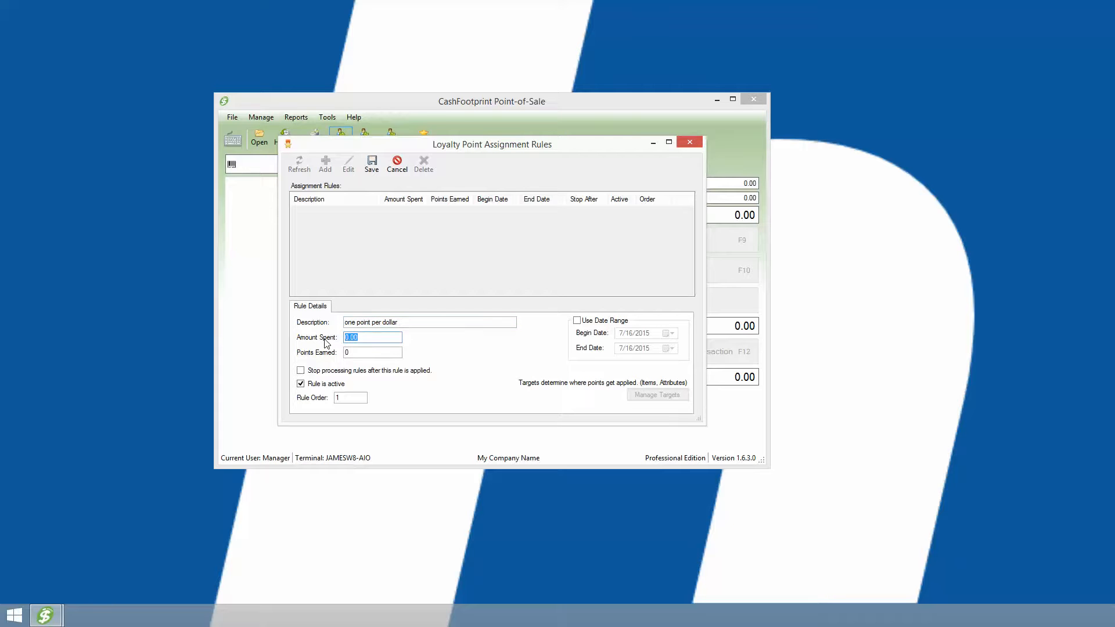
{"action": "type", "text": "1"}
{"action": "key", "text": "Tab"}
{"action": "type", "text": "1"}
{"action": "left_click_drag", "start_coordinate": [358, 399], "coordinate": [322, 408]}
{"action": "left_click", "coordinate": [371, 163]}
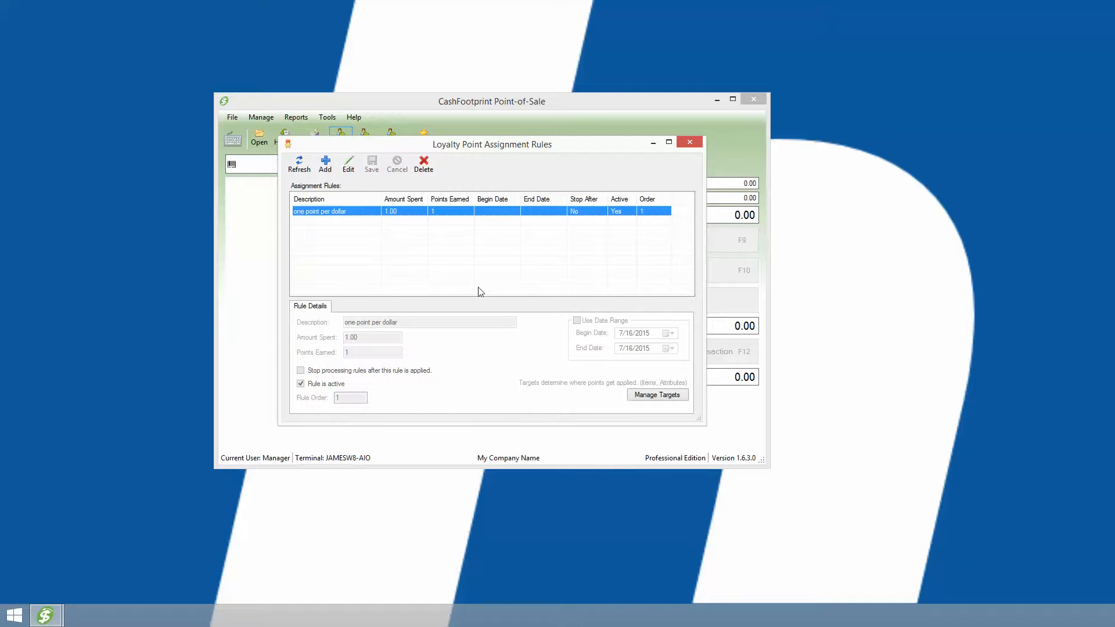
Add and save an Attribute target for the "one point per dollar" rule, using the General attribute of the Category group.
{"action": "left_click", "coordinate": [348, 164]}
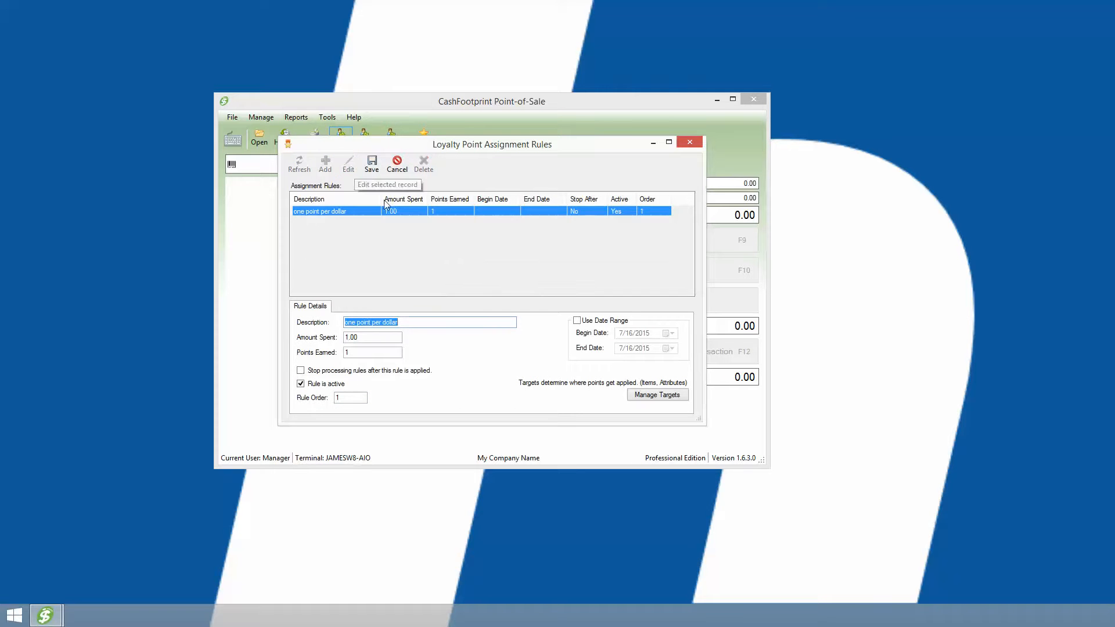
{"action": "left_click", "coordinate": [669, 397]}
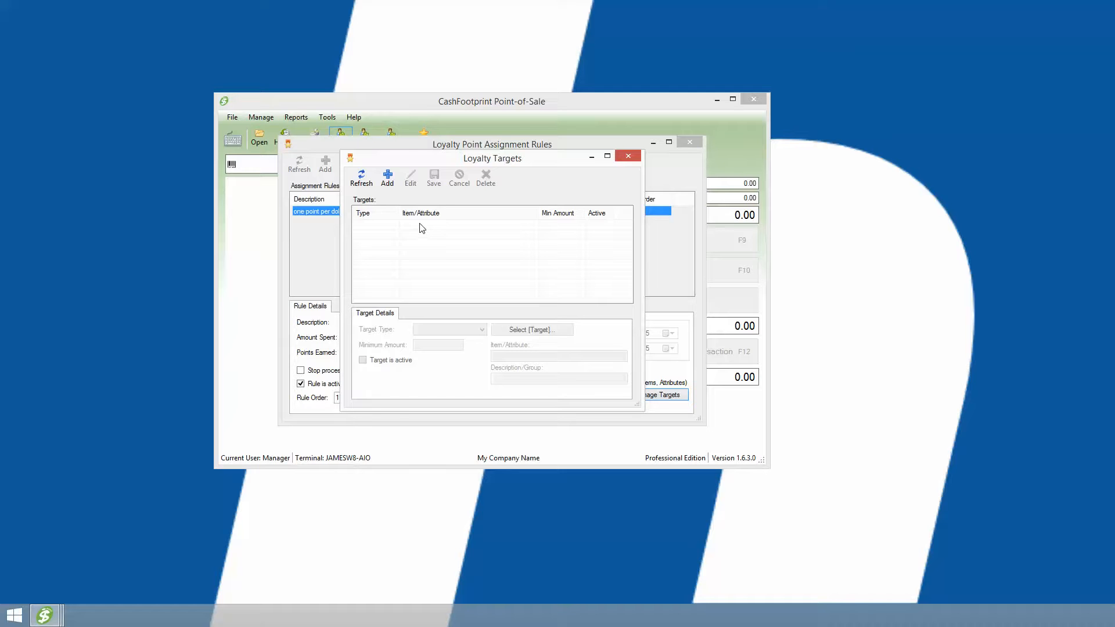
{"action": "left_click", "coordinate": [388, 177]}
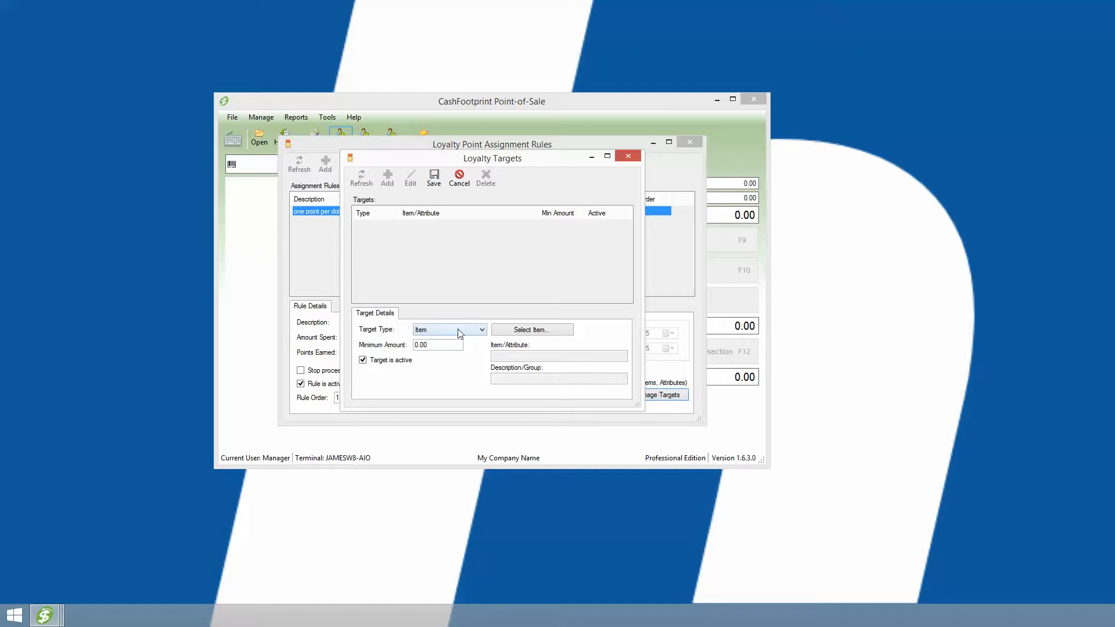
{"action": "left_click", "coordinate": [421, 330]}
{"action": "left_click", "coordinate": [430, 348]}
{"action": "left_click", "coordinate": [528, 330]}
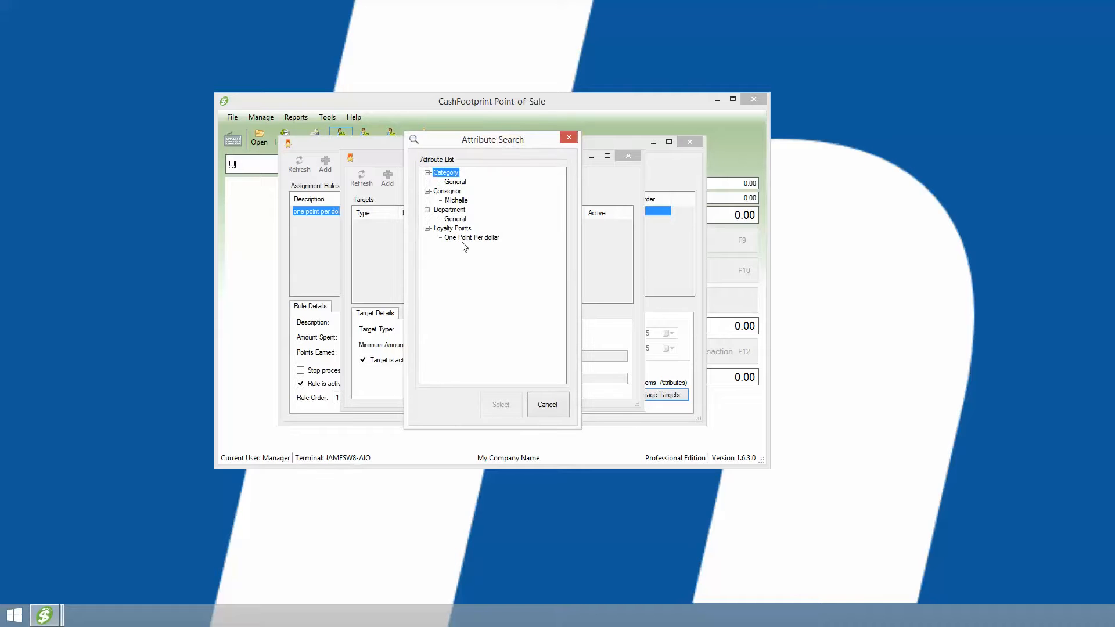
{"action": "left_click", "coordinate": [454, 182]}
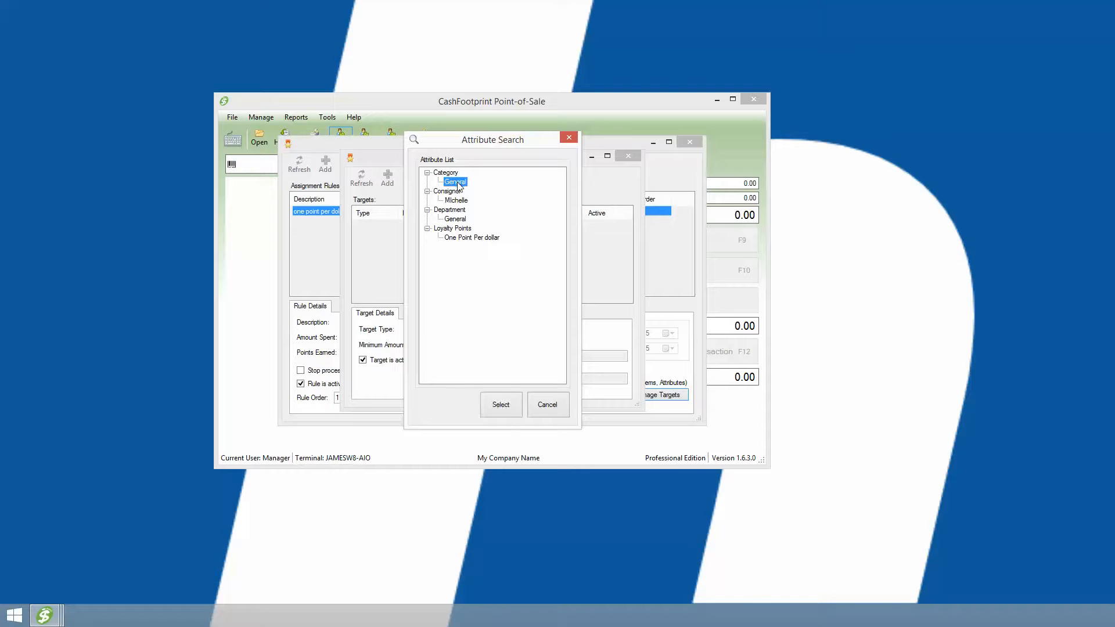
{"action": "left_click", "coordinate": [502, 407]}
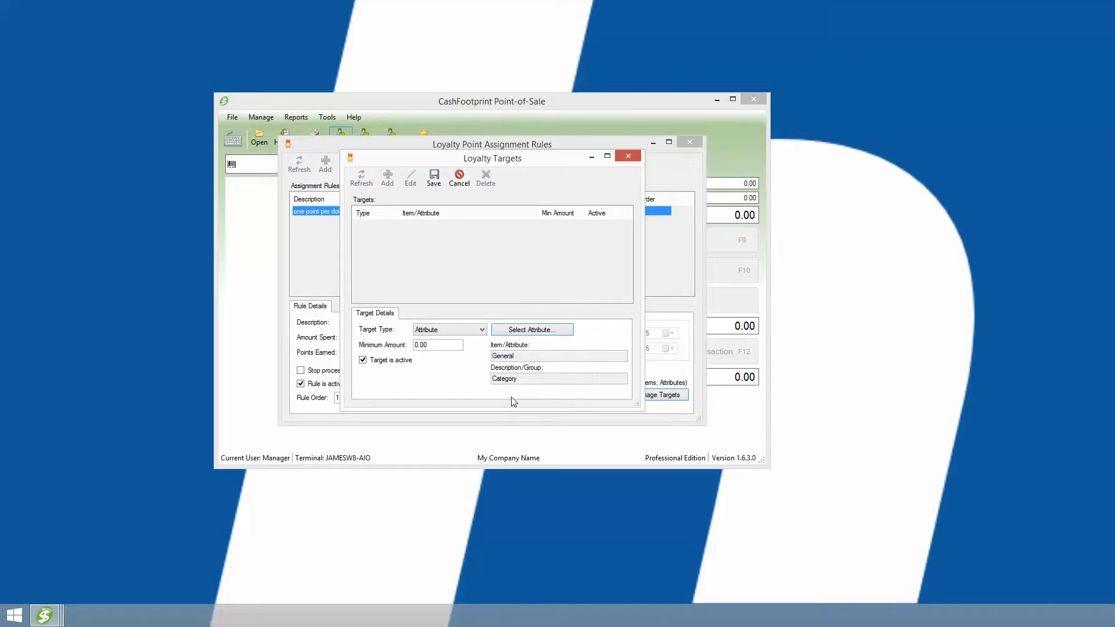
{"action": "left_click", "coordinate": [445, 346]}
{"action": "left_click", "coordinate": [434, 177]}
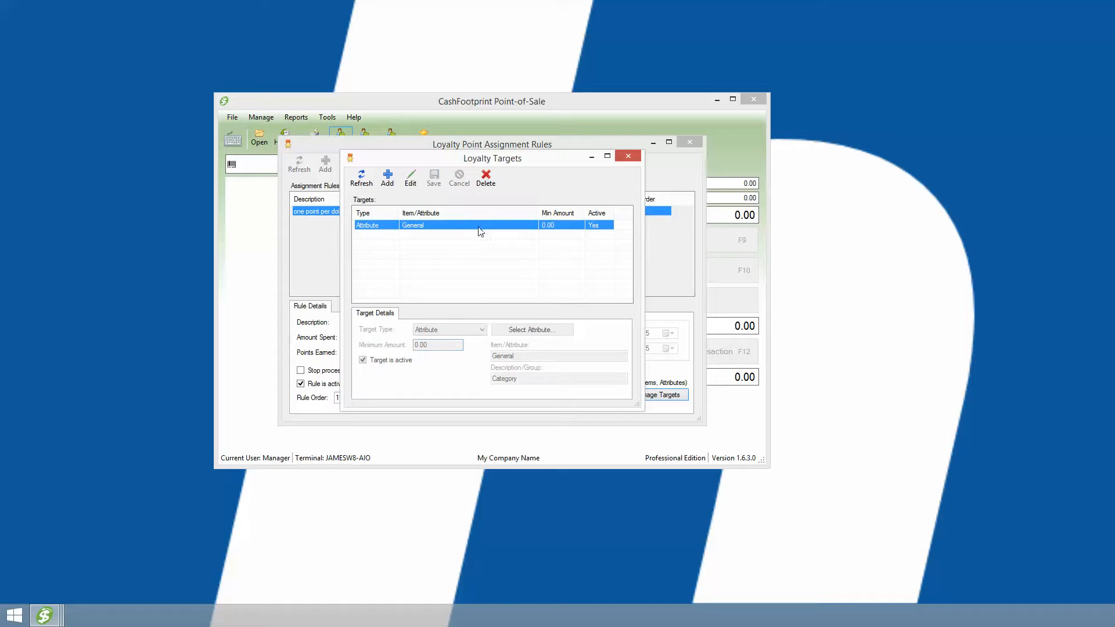
Add and save an Item target for the rule, choosing item 2345 (Sample Item) from the item search.
{"action": "left_click", "coordinate": [386, 181]}
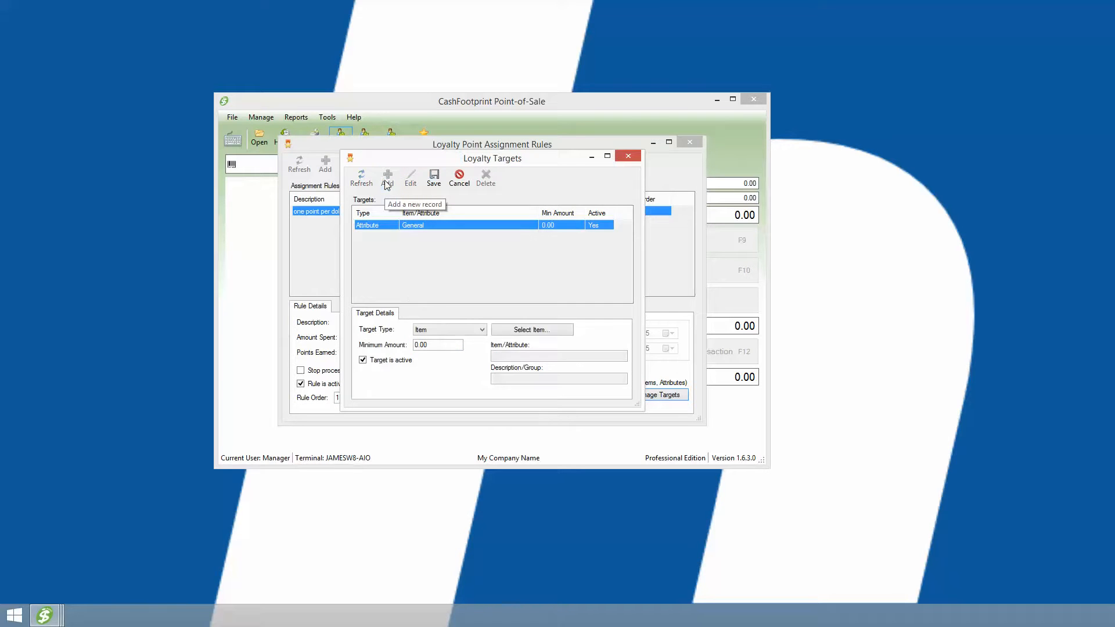
{"action": "left_click", "coordinate": [458, 339]}
{"action": "left_click", "coordinate": [438, 339]}
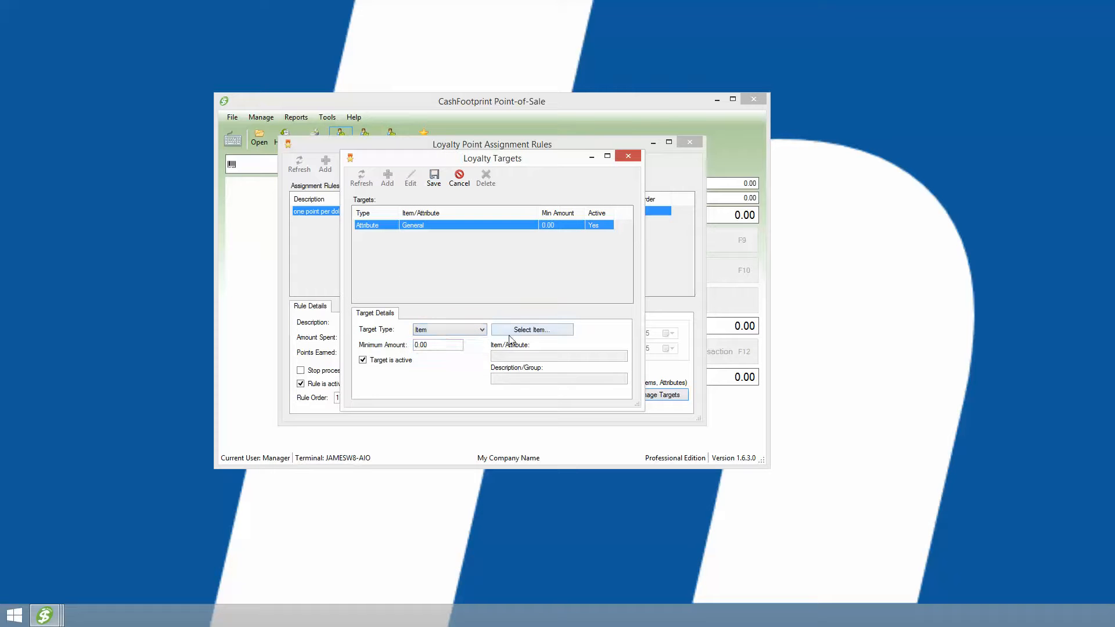
{"action": "left_click", "coordinate": [511, 332]}
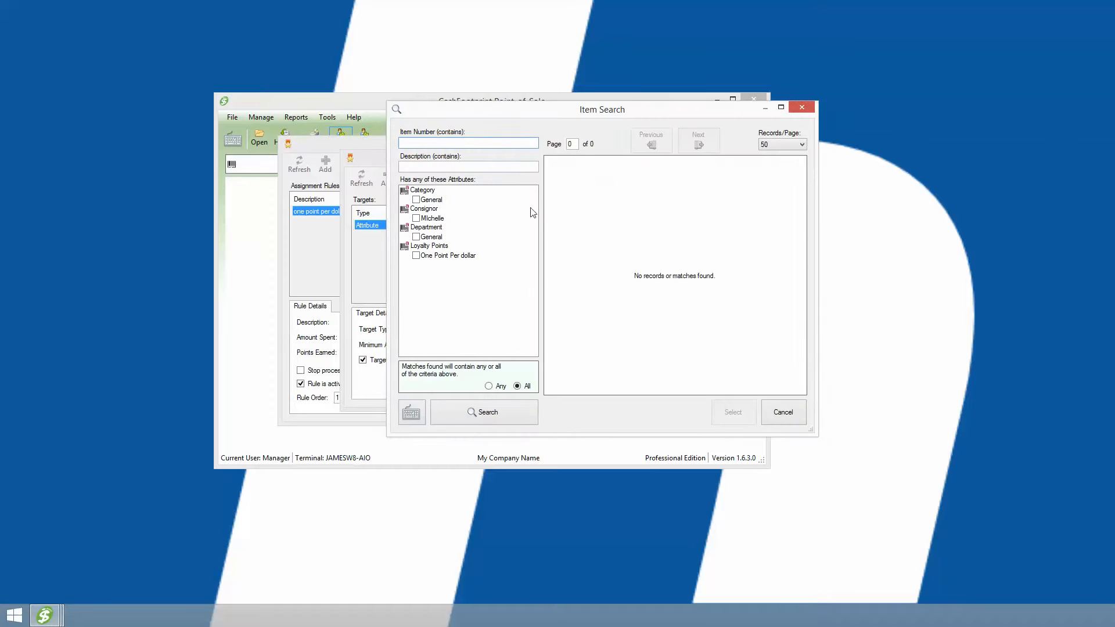
{"action": "left_click", "coordinate": [482, 413]}
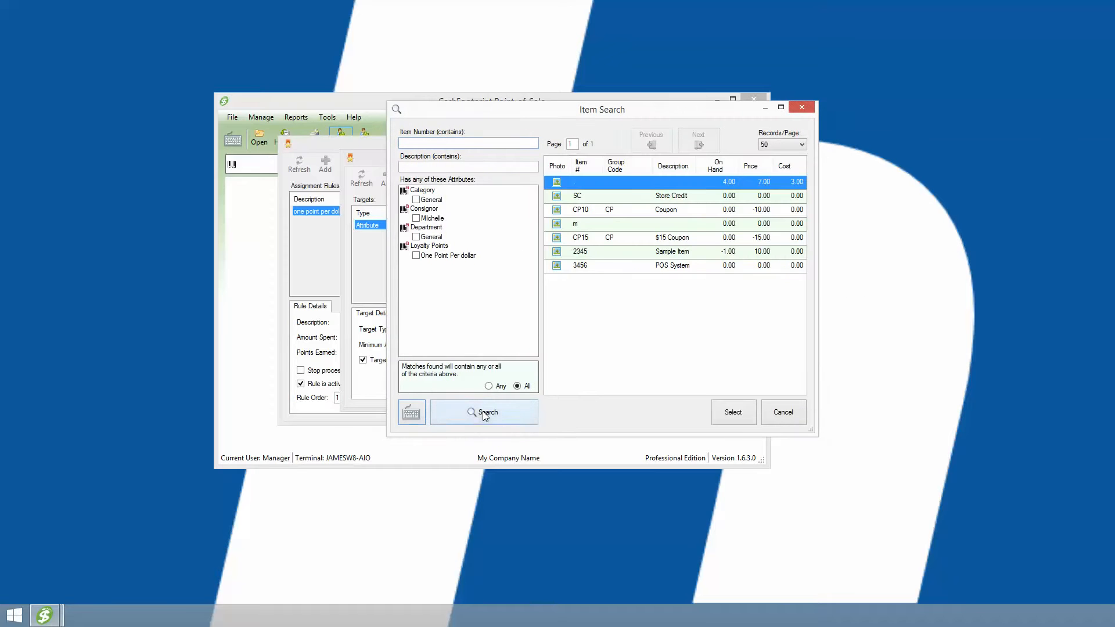
{"action": "double_click", "coordinate": [672, 252]}
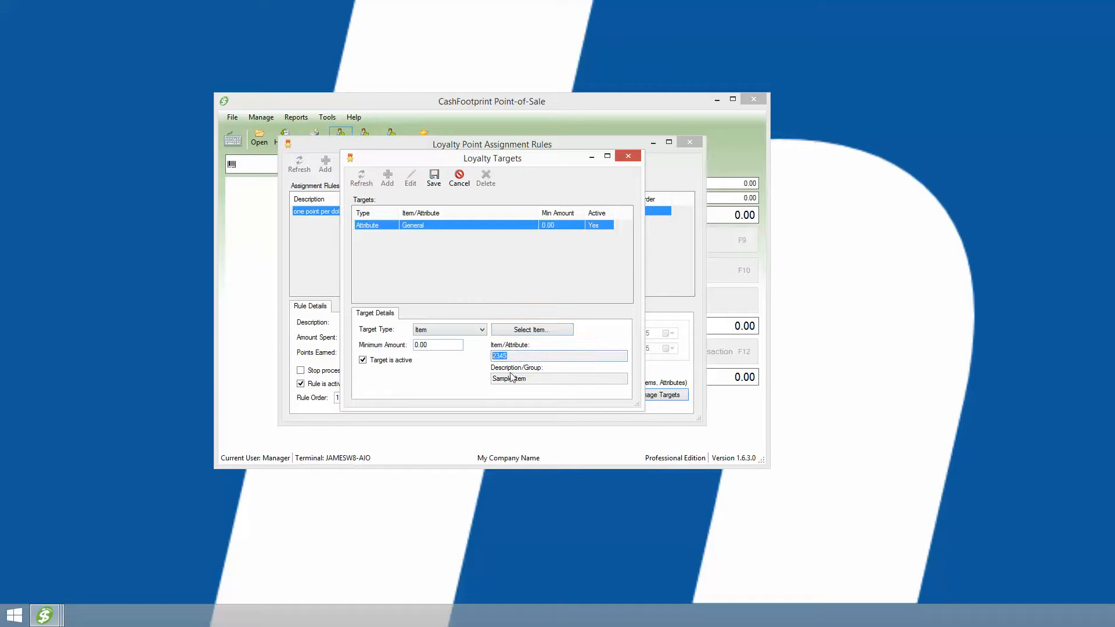
{"action": "left_click_drag", "start_coordinate": [529, 378], "coordinate": [486, 386]}
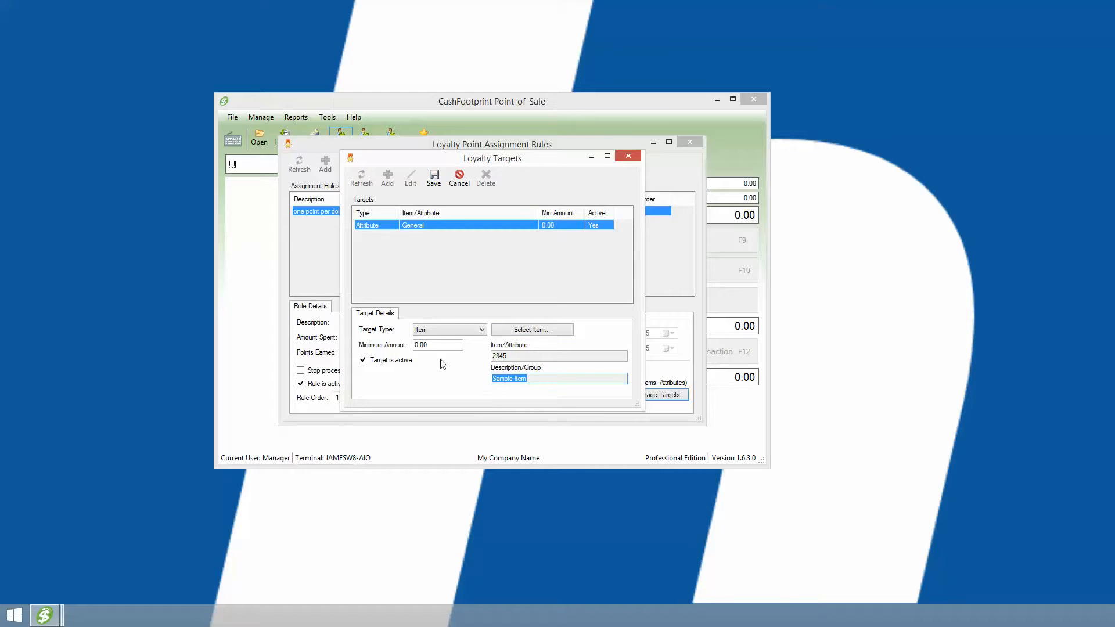
{"action": "left_click_drag", "start_coordinate": [431, 345], "coordinate": [417, 355]}
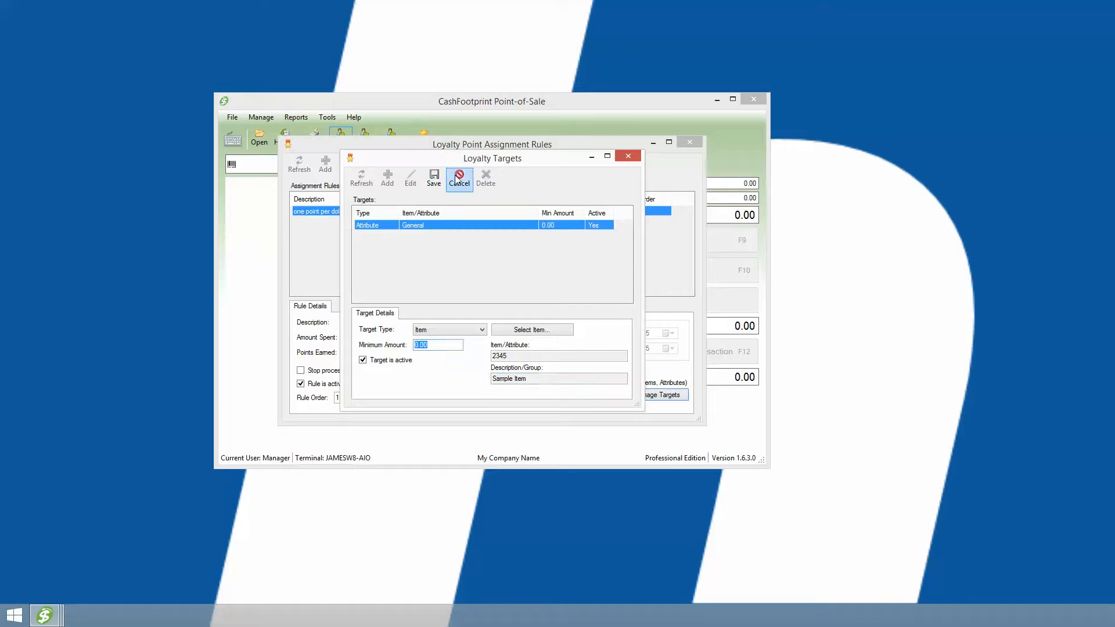
{"action": "left_click", "coordinate": [434, 178]}
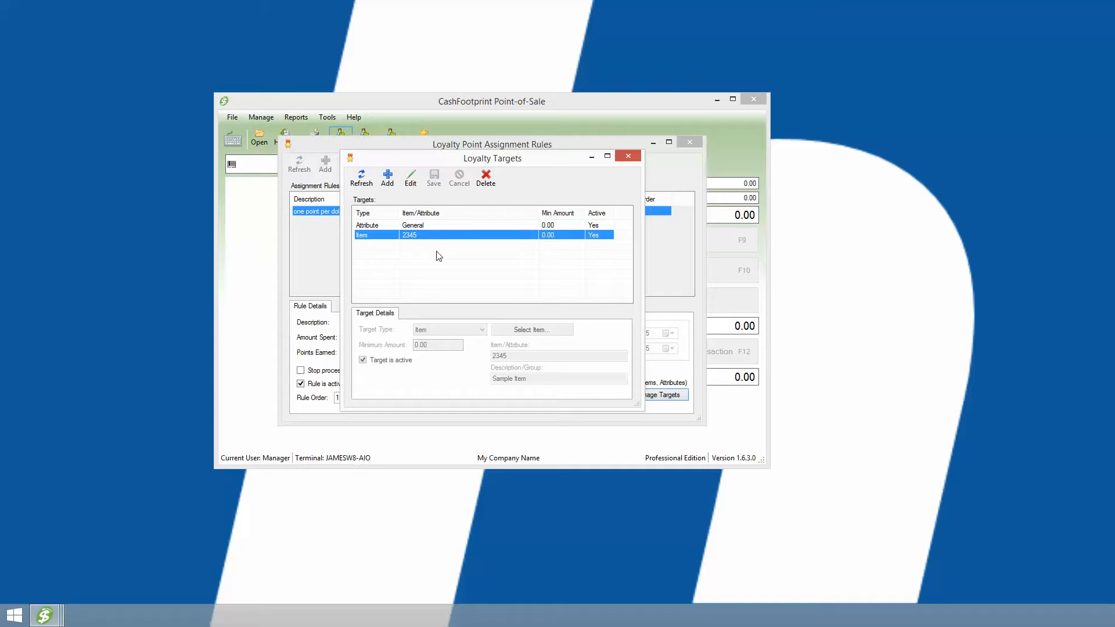
Review the General and 2345 targets, then close the loyalty targets and point assignment rules.
{"action": "left_click", "coordinate": [435, 225]}
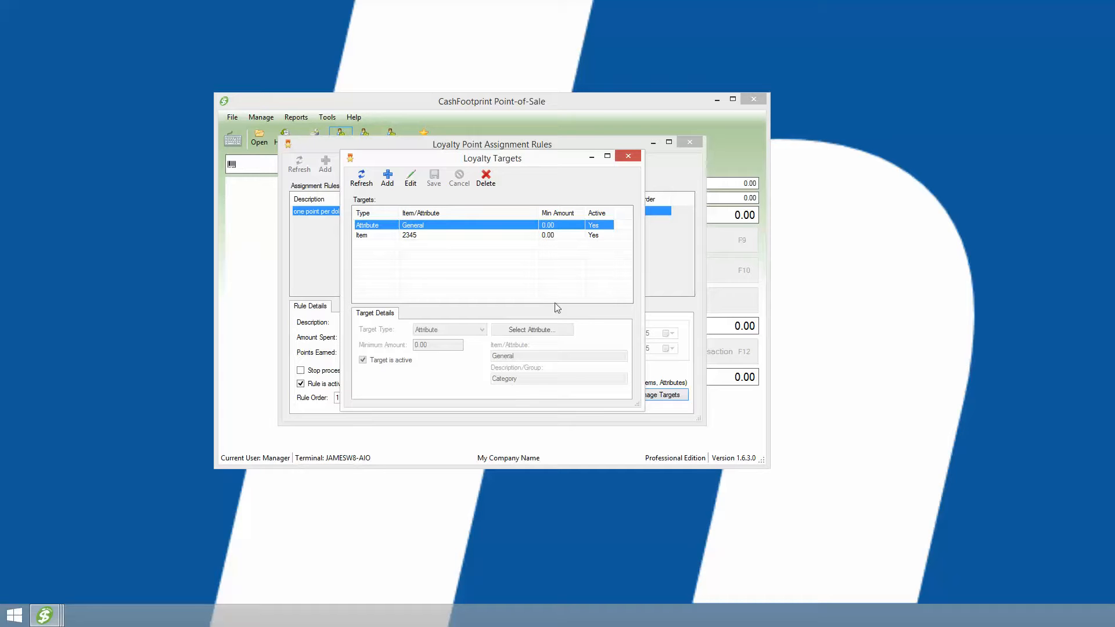
{"action": "left_click", "coordinate": [421, 240]}
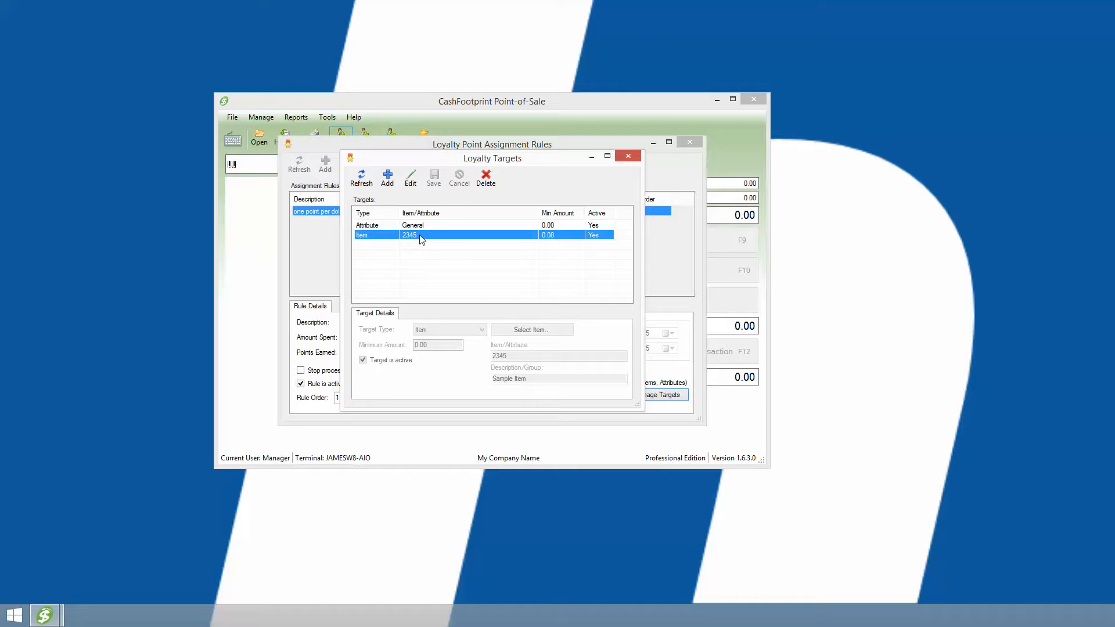
{"action": "left_click", "coordinate": [631, 160]}
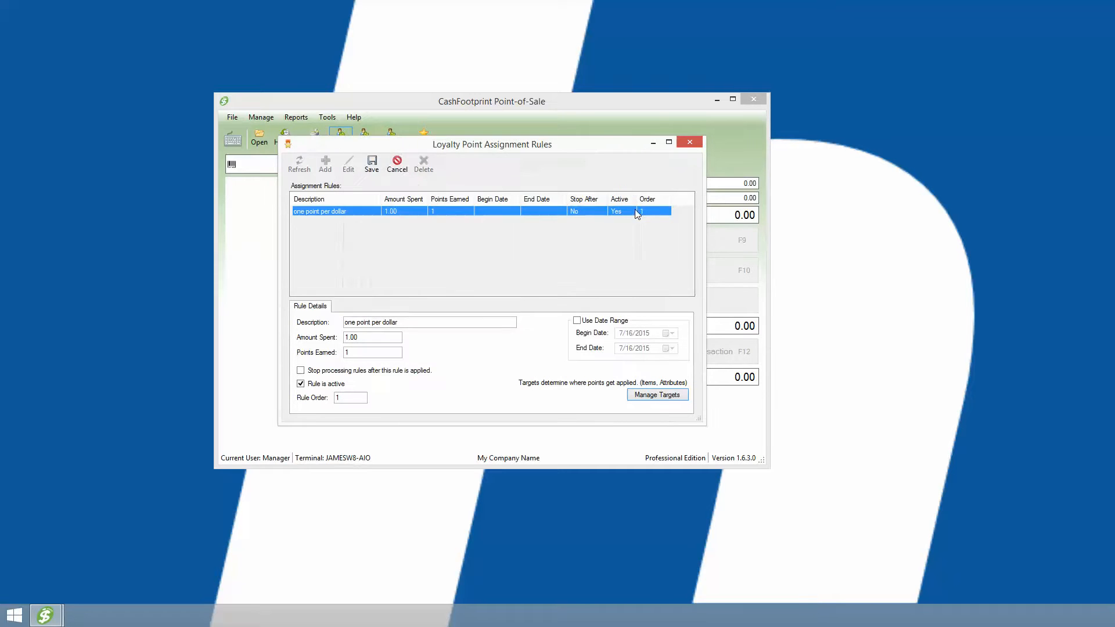
{"action": "left_click", "coordinate": [390, 172]}
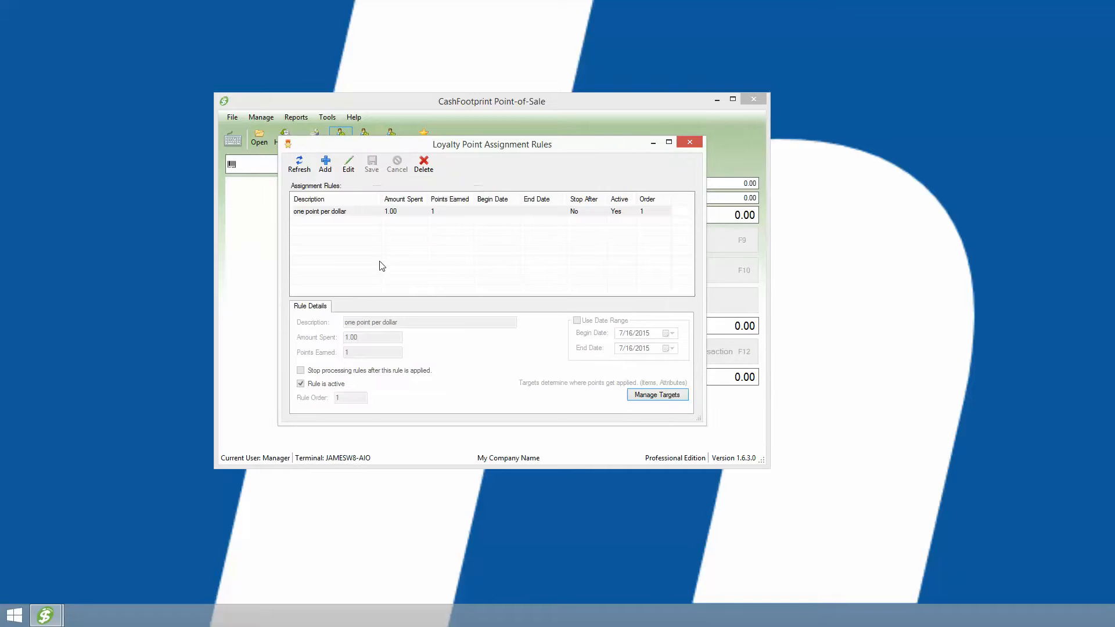
{"action": "left_click", "coordinate": [694, 145]}
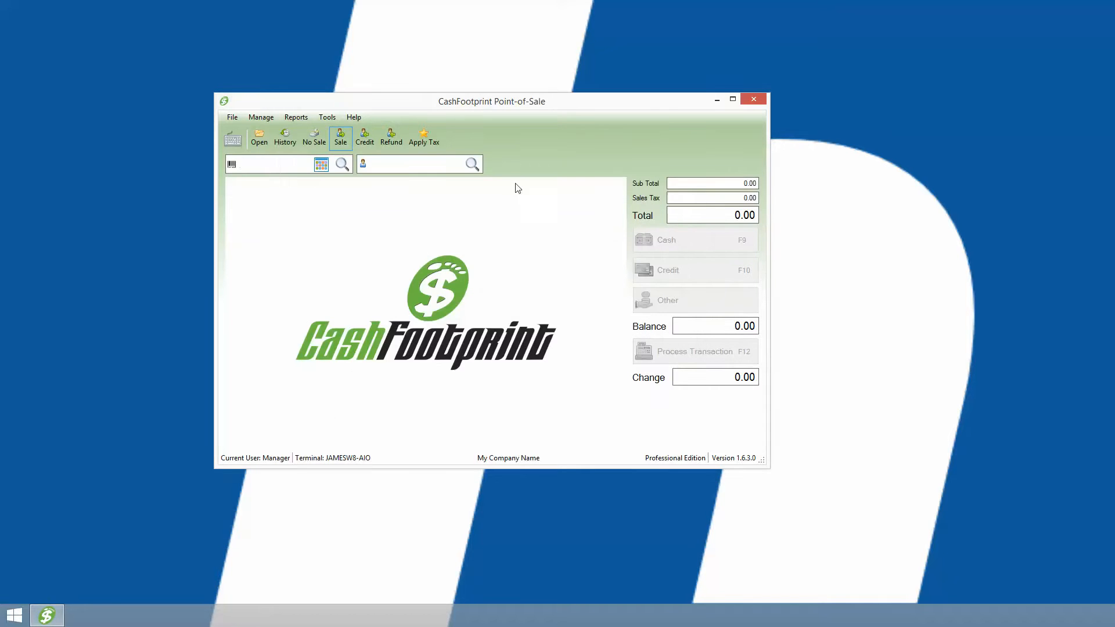
Open the loyalty redemption options and start adding a new one.
{"action": "left_click", "coordinate": [260, 118]}
{"action": "mouse_move", "coordinate": [302, 233]}
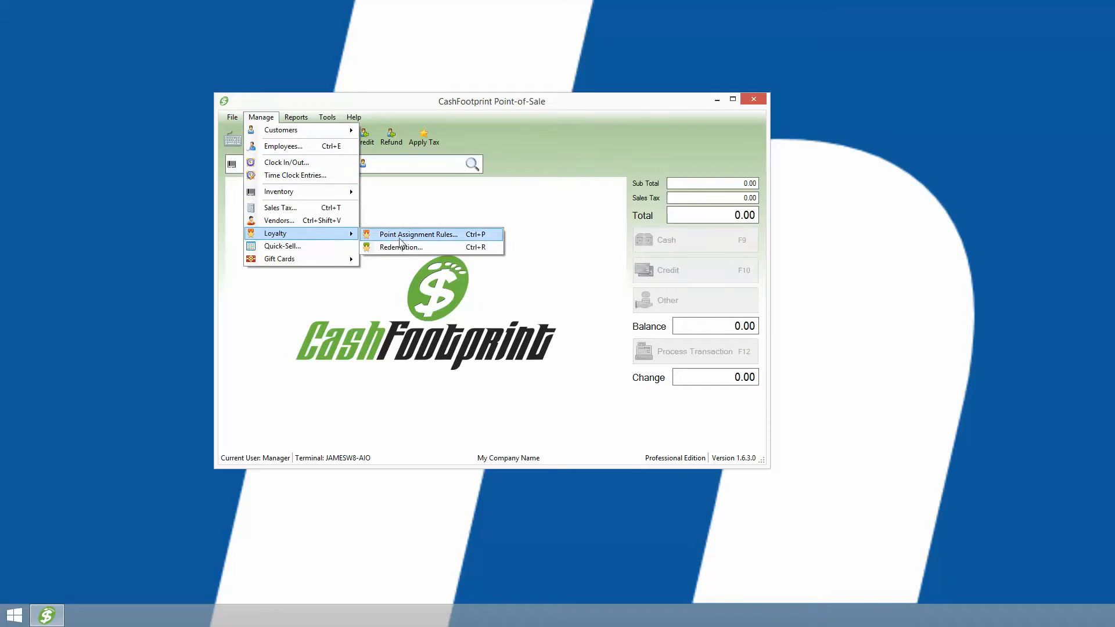
{"action": "left_click", "coordinate": [401, 247]}
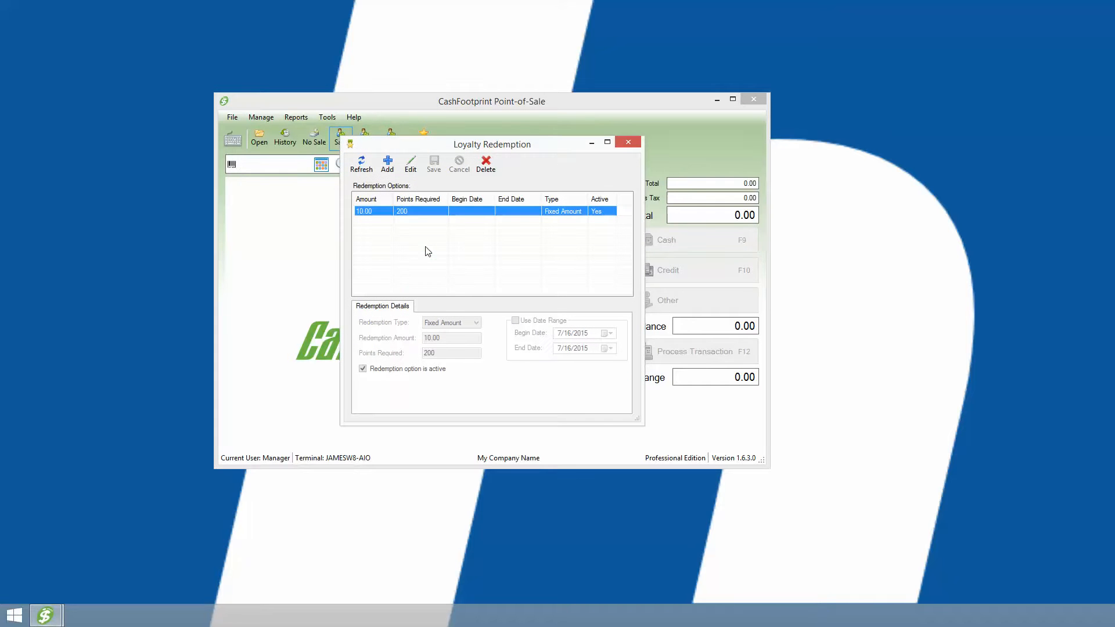
{"action": "left_click", "coordinate": [388, 167]}
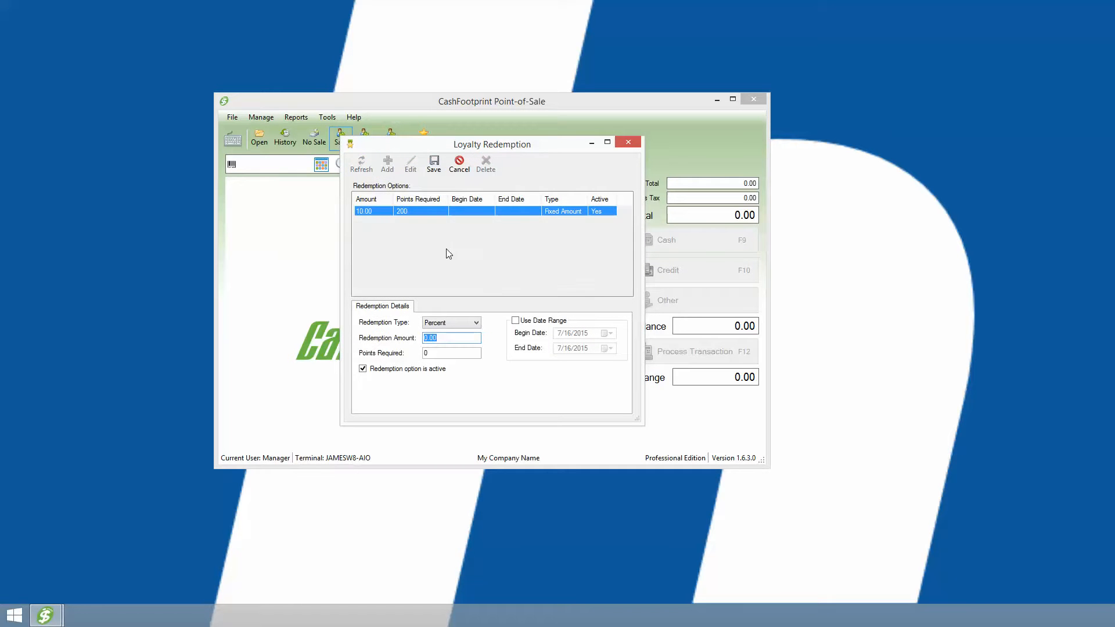
Keep the new redemption option's type as Percent, with redemption amount 10 and 100 points required.
{"action": "left_click", "coordinate": [451, 323]}
{"action": "left_click", "coordinate": [499, 332]}
{"action": "key", "text": "Tab"}
{"action": "type", "text": "10"}
{"action": "key", "text": "Tab"}
{"action": "type", "text": "10"}
Set the new redemption option to Fixed Amount, amount 20 and 200 points required, then save it and close the redemption options.
{"action": "left_click", "coordinate": [457, 324]}
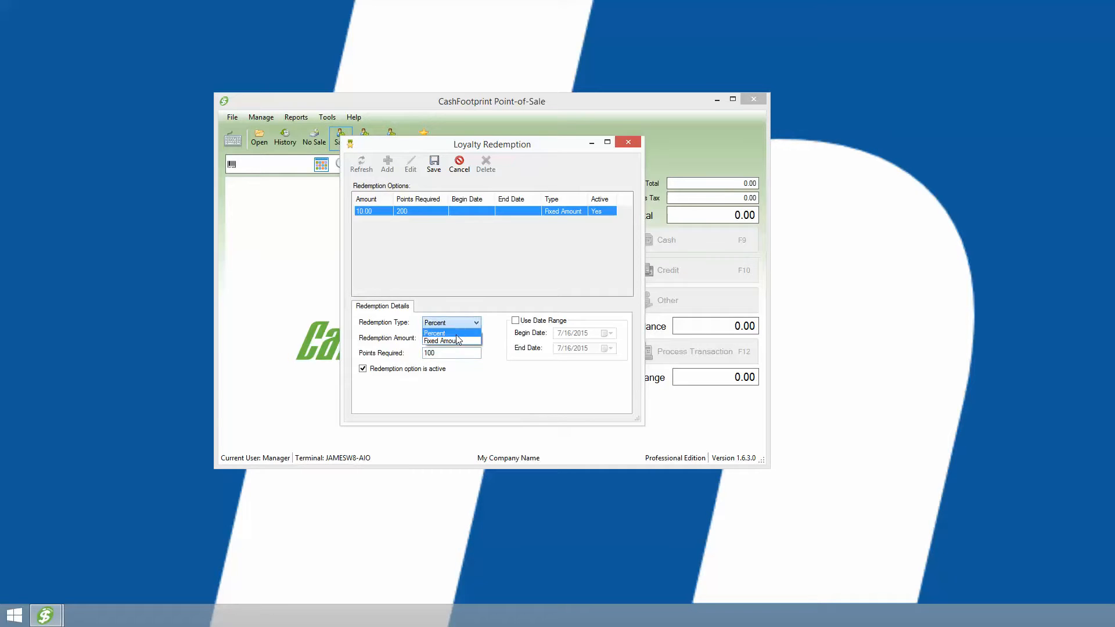
{"action": "left_click", "coordinate": [456, 341]}
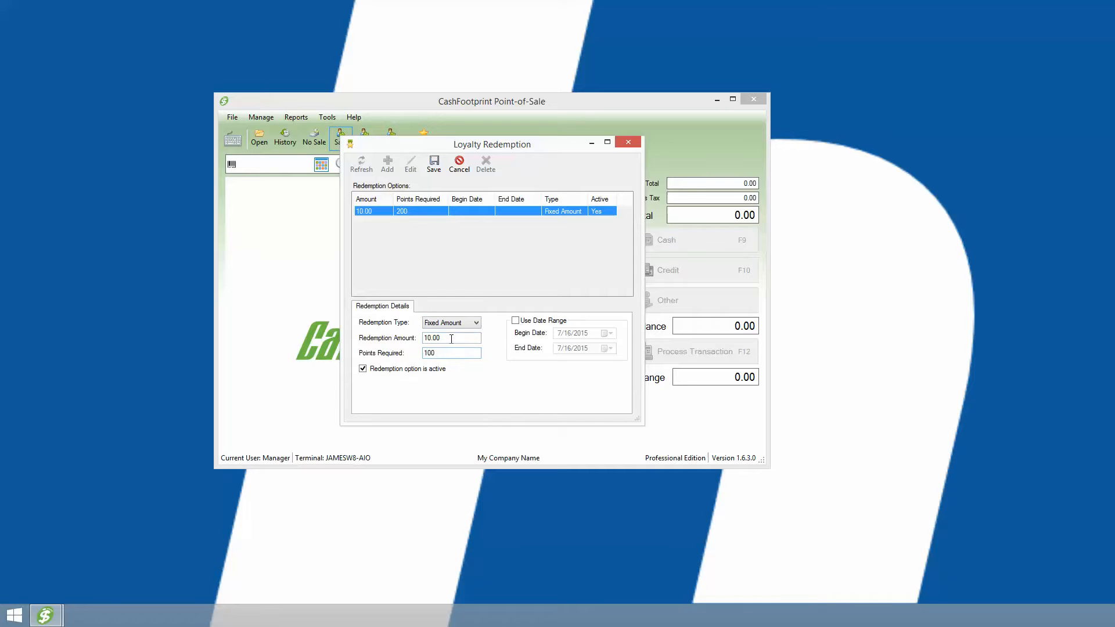
{"action": "left_click_drag", "start_coordinate": [452, 338], "coordinate": [422, 337]}
{"action": "type", "text": "20"}
{"action": "left_click_drag", "start_coordinate": [448, 353], "coordinate": [360, 356]}
{"action": "type", "text": "200"}
{"action": "left_click", "coordinate": [433, 165]}
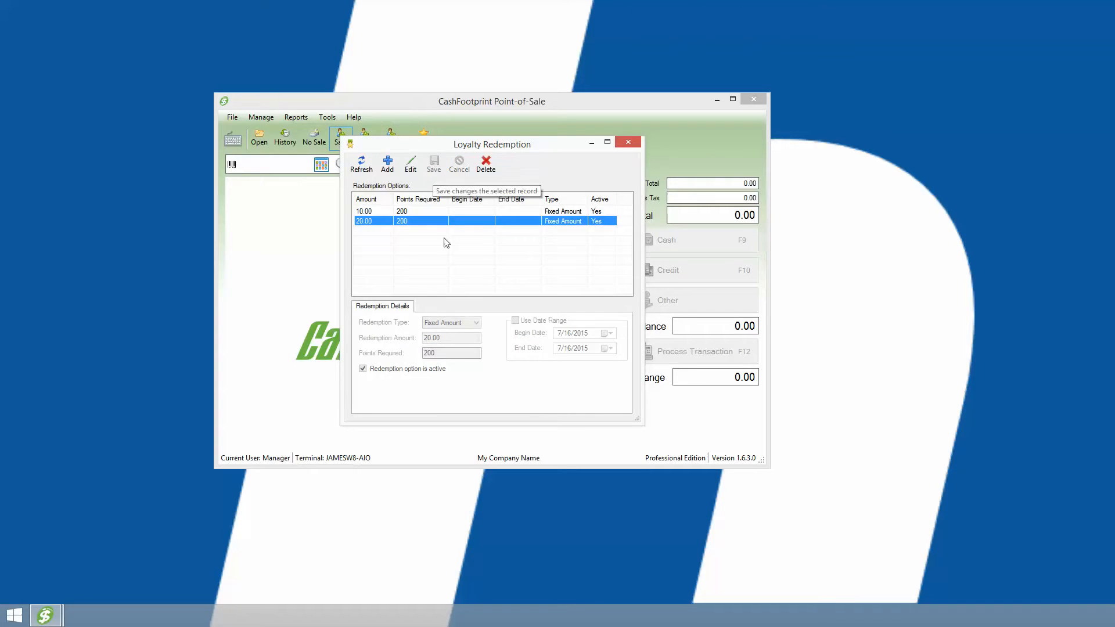
{"action": "left_click", "coordinate": [628, 142]}
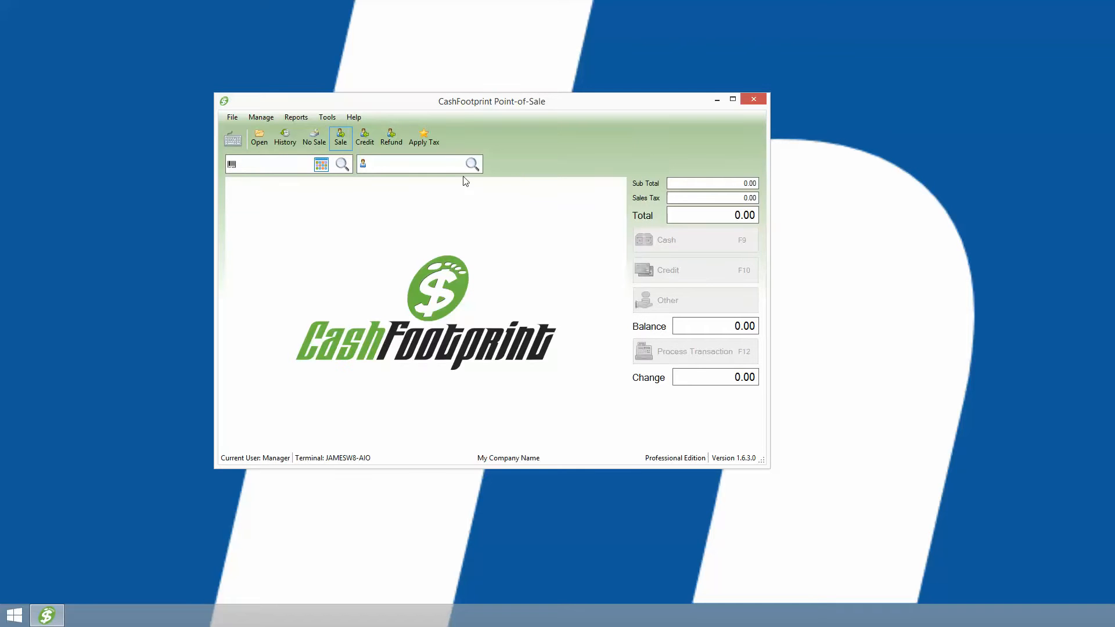
Set the existing customer's loyalty points earned to 1000, save the customer record and close the customer list.
{"action": "left_click", "coordinate": [263, 118]}
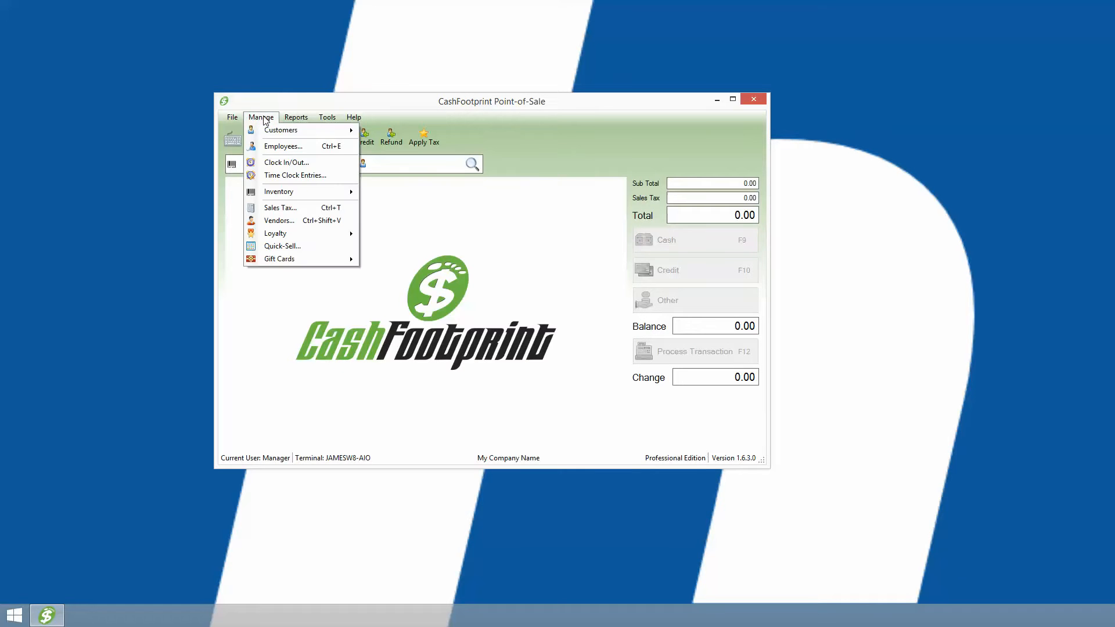
{"action": "mouse_move", "coordinate": [284, 136]}
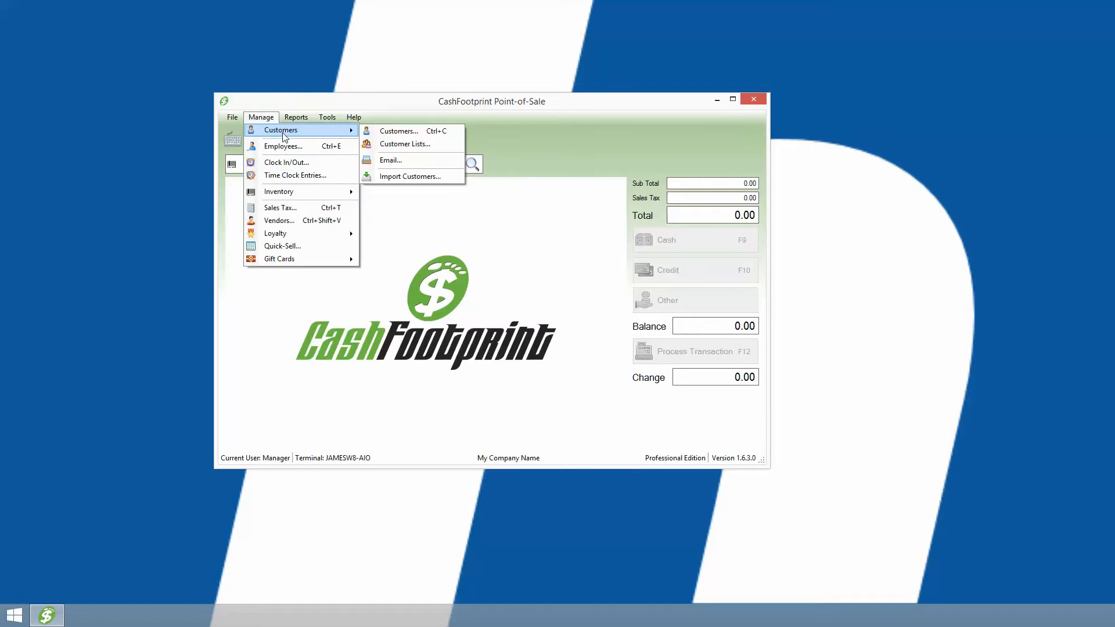
{"action": "left_click", "coordinate": [403, 132]}
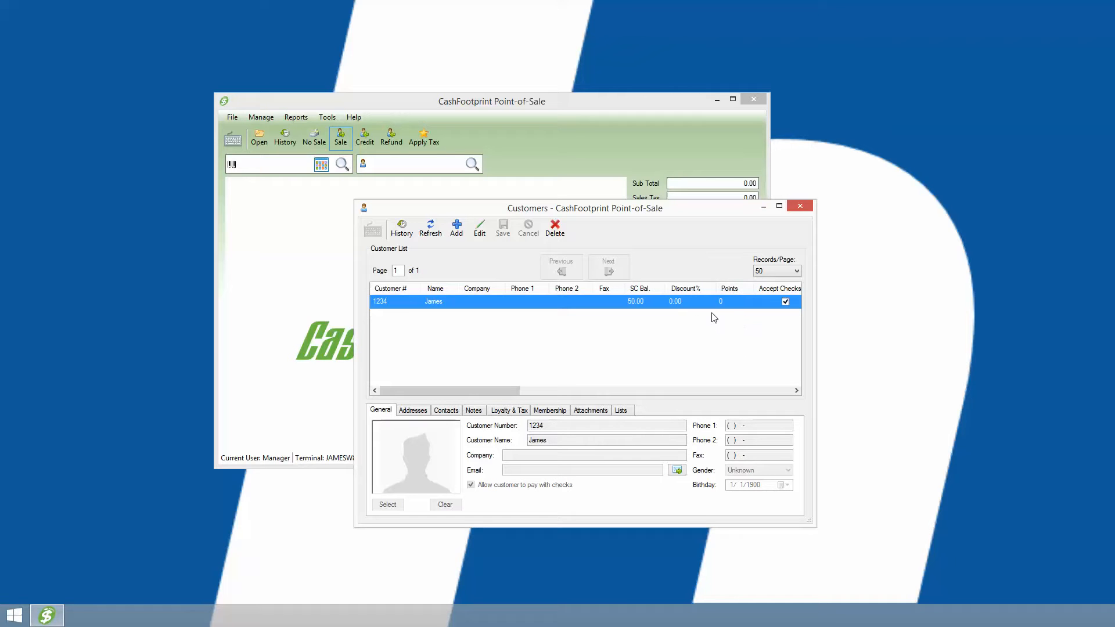
{"action": "left_click", "coordinate": [509, 411]}
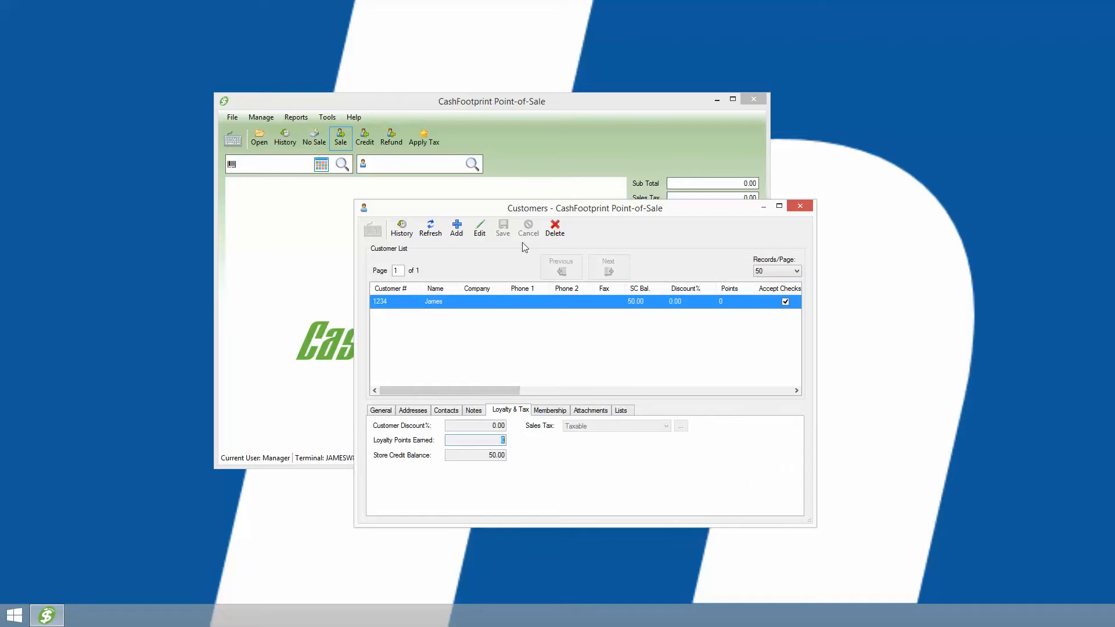
{"action": "left_click", "coordinate": [482, 232]}
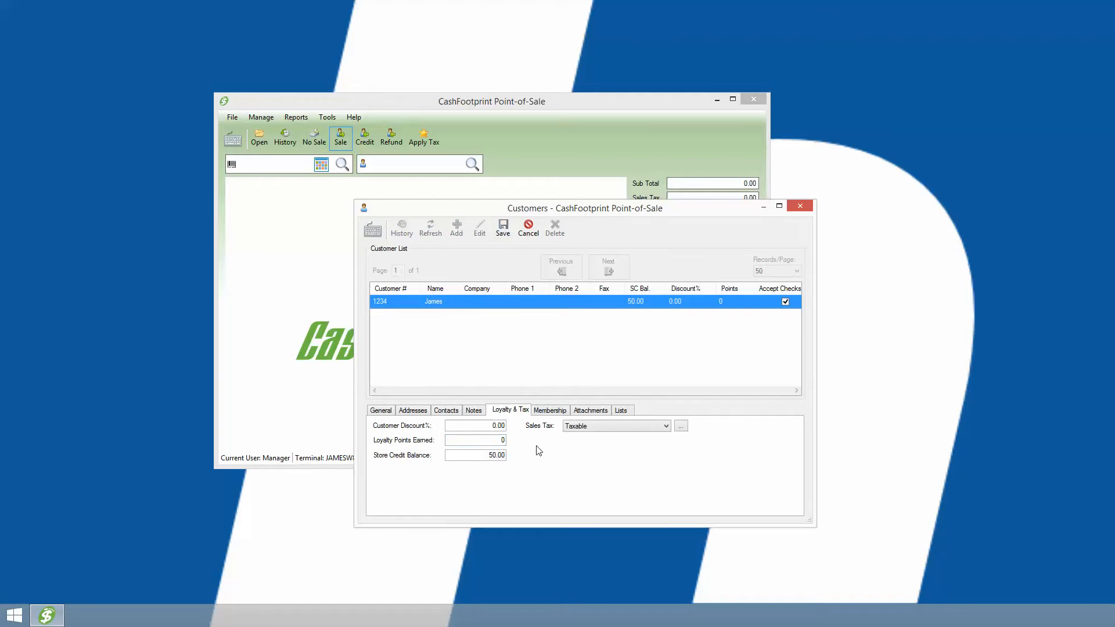
{"action": "type", "text": "1000"}
{"action": "left_click", "coordinate": [502, 231]}
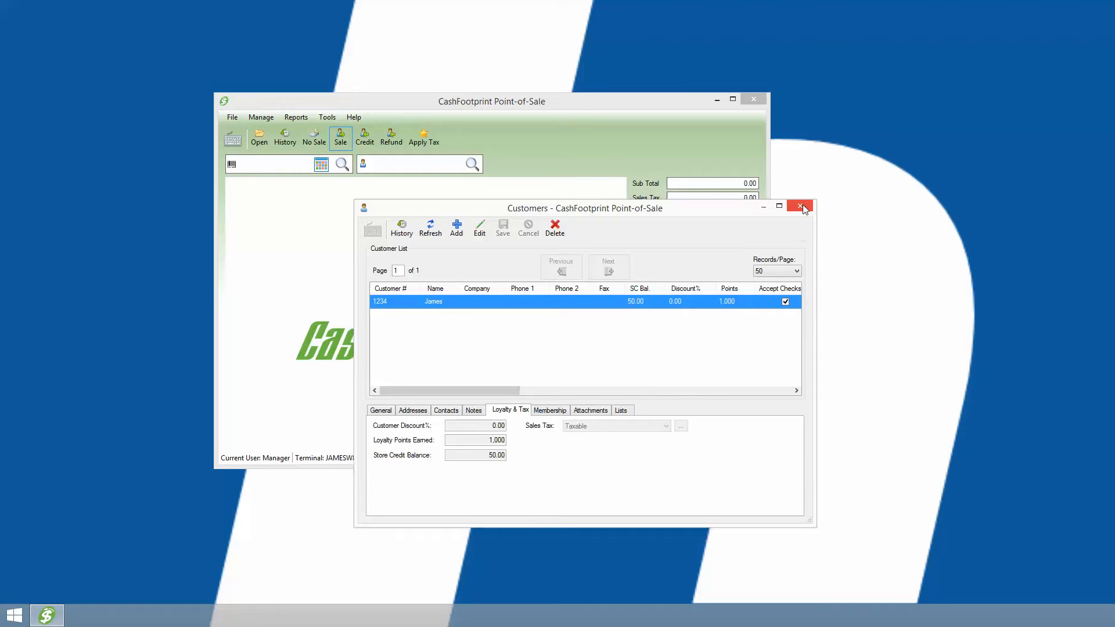
{"action": "left_click", "coordinate": [802, 206]}
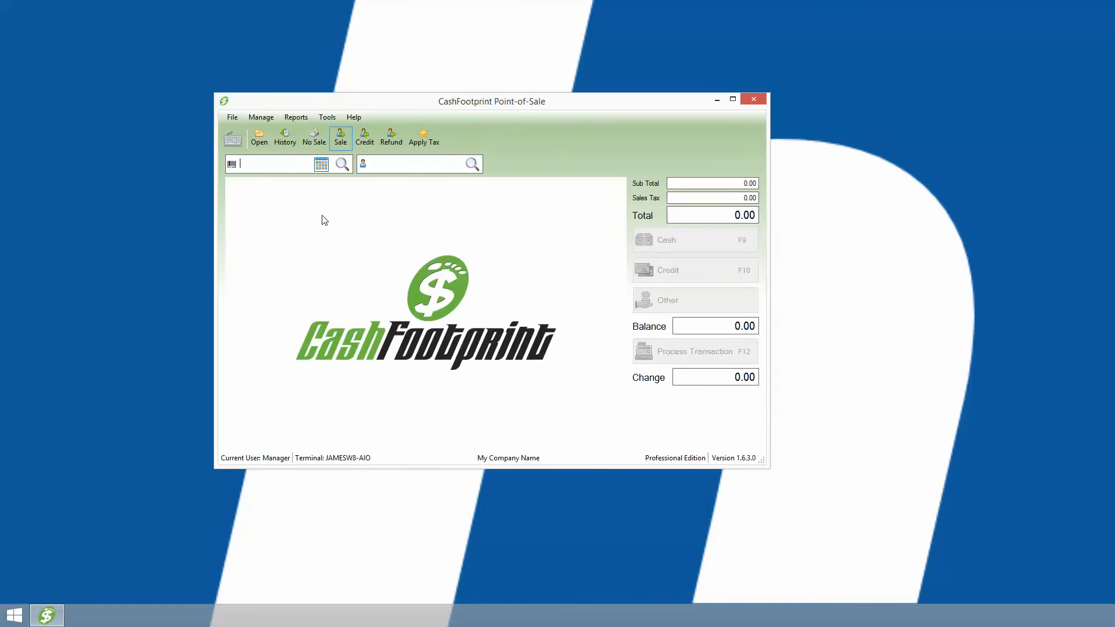
Add item 2345 (Sample Item) to a sale from the item search, accepting it despite the stock alert.
{"action": "left_click", "coordinate": [342, 165]}
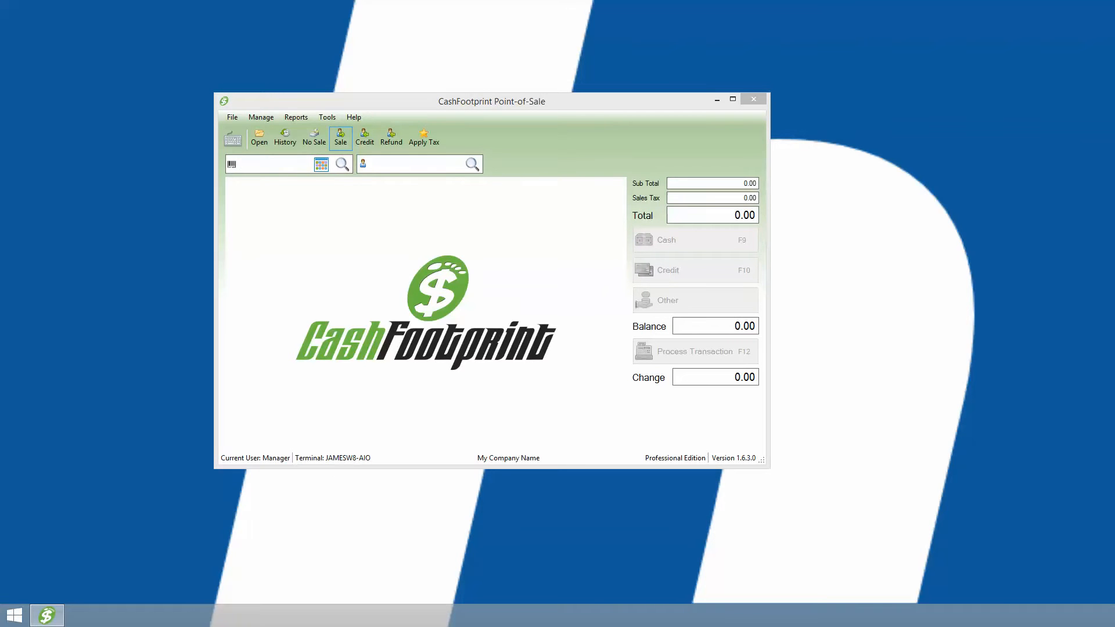
{"action": "left_click", "coordinate": [544, 482]}
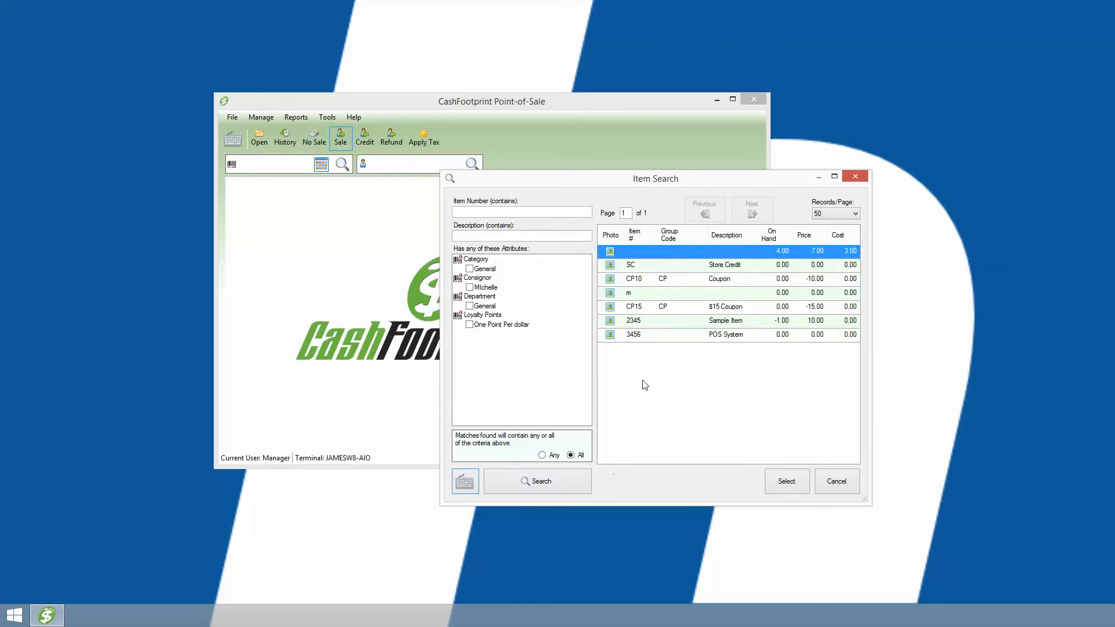
{"action": "double_click", "coordinate": [727, 323]}
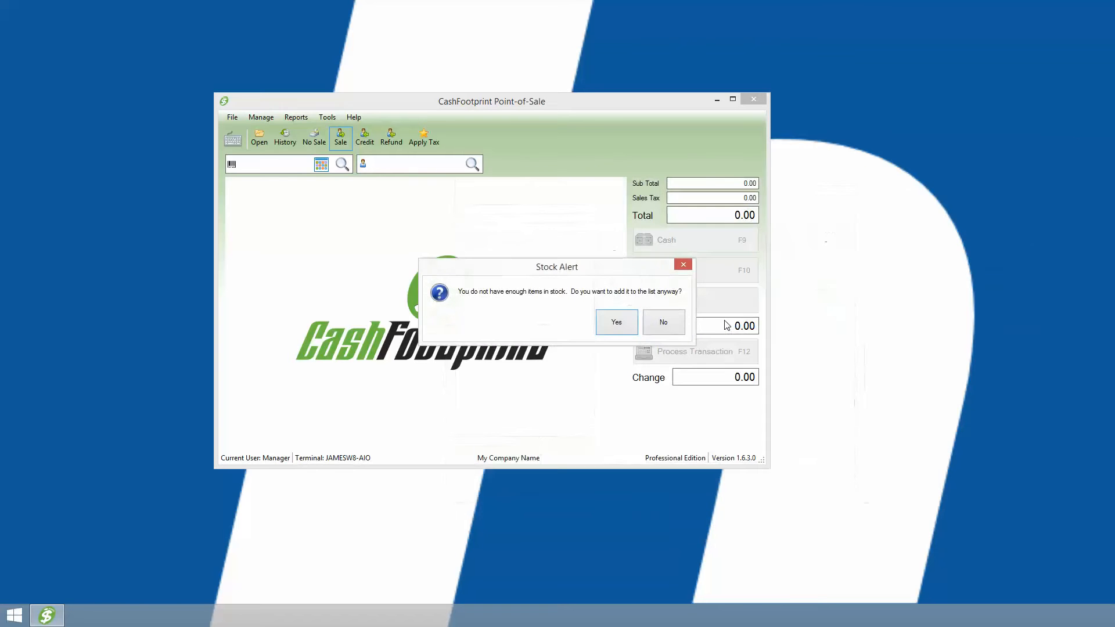
{"action": "left_click", "coordinate": [615, 328]}
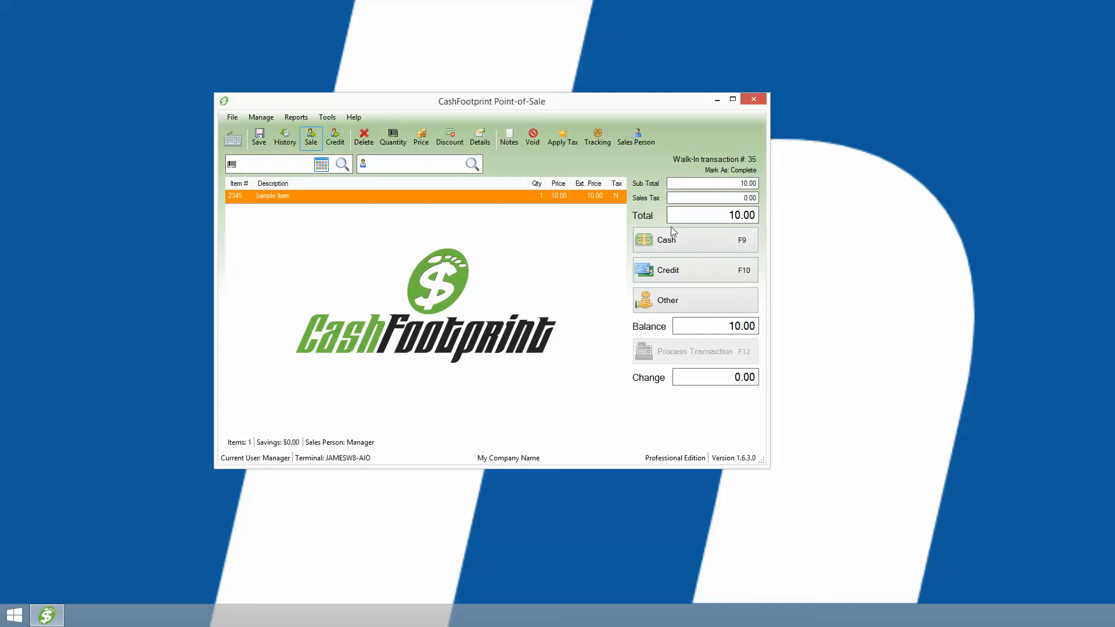
Process the walk-in sale without a customer as a 10.00 cash payment and continue to a new transaction.
{"action": "left_click", "coordinate": [688, 242]}
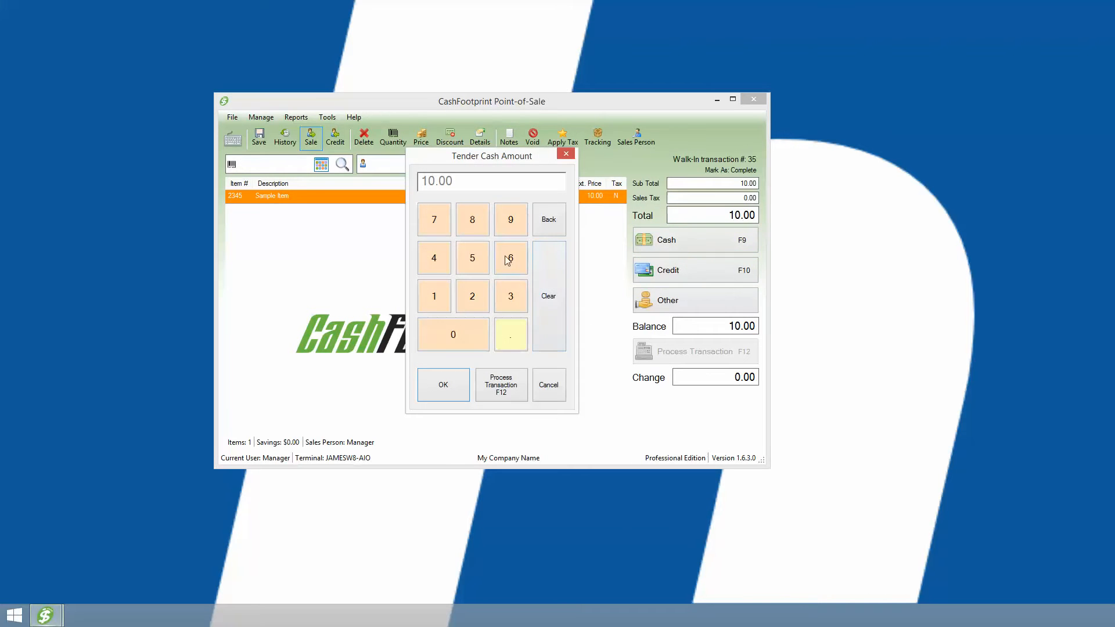
{"action": "left_click", "coordinate": [513, 389]}
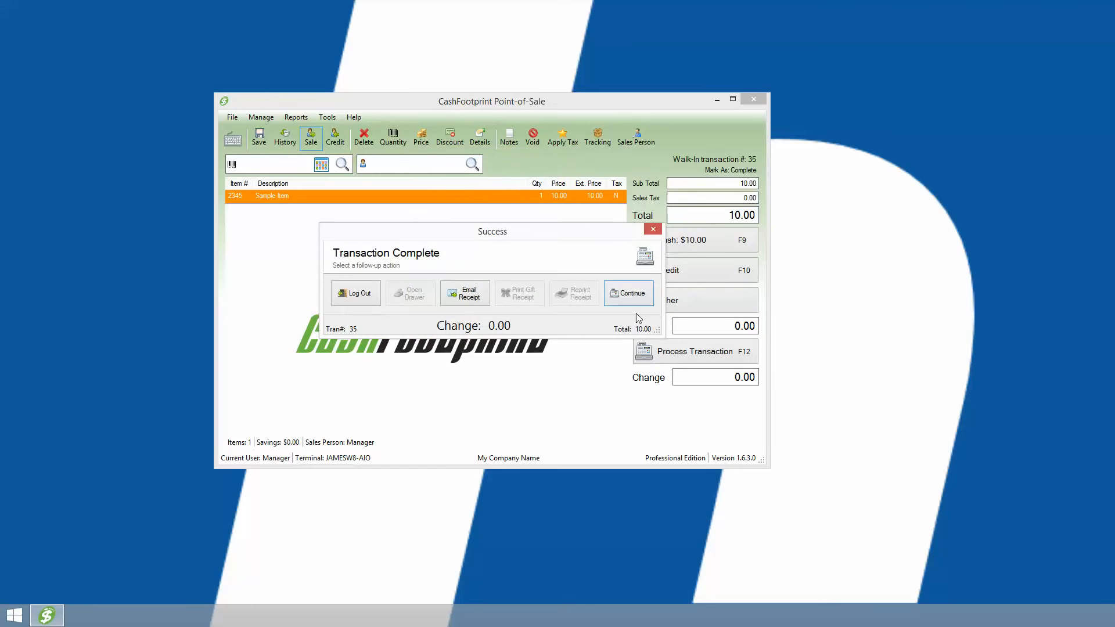
{"action": "left_click", "coordinate": [632, 296]}
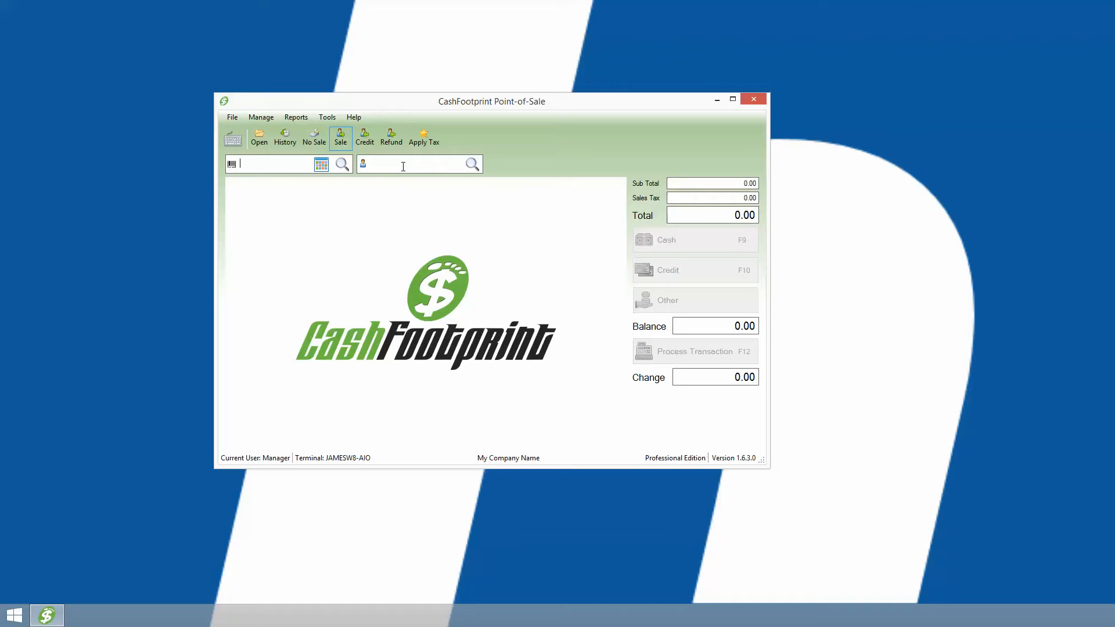
Add item 2345 to a new sale despite the stock alert, and attach the customer by customer number, acknowledging the loyalty rewards notice.
{"action": "type", "text": "2345"}
{"action": "key", "text": "Return"}
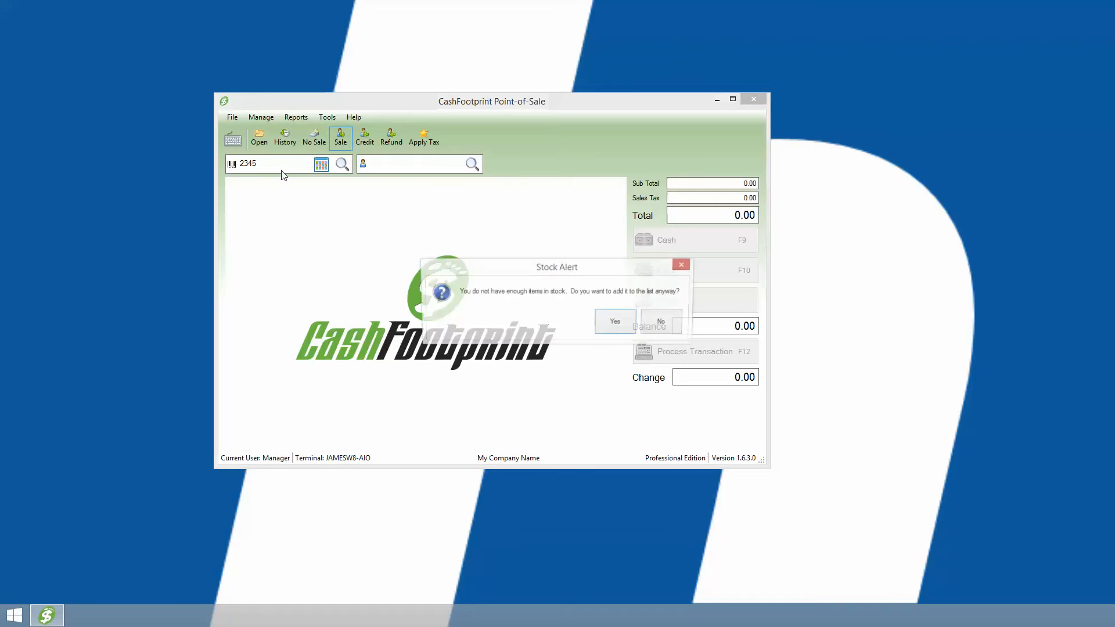
{"action": "left_click", "coordinate": [617, 323]}
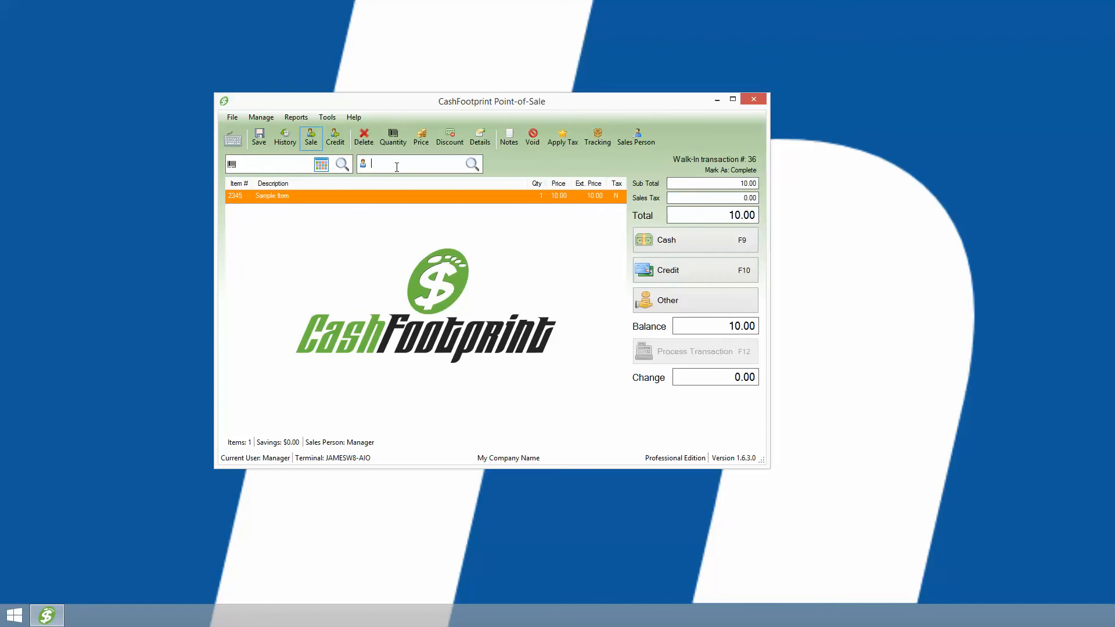
{"action": "left_click", "coordinate": [431, 167]}
{"action": "type", "text": "1234"}
{"action": "key", "text": "Return"}
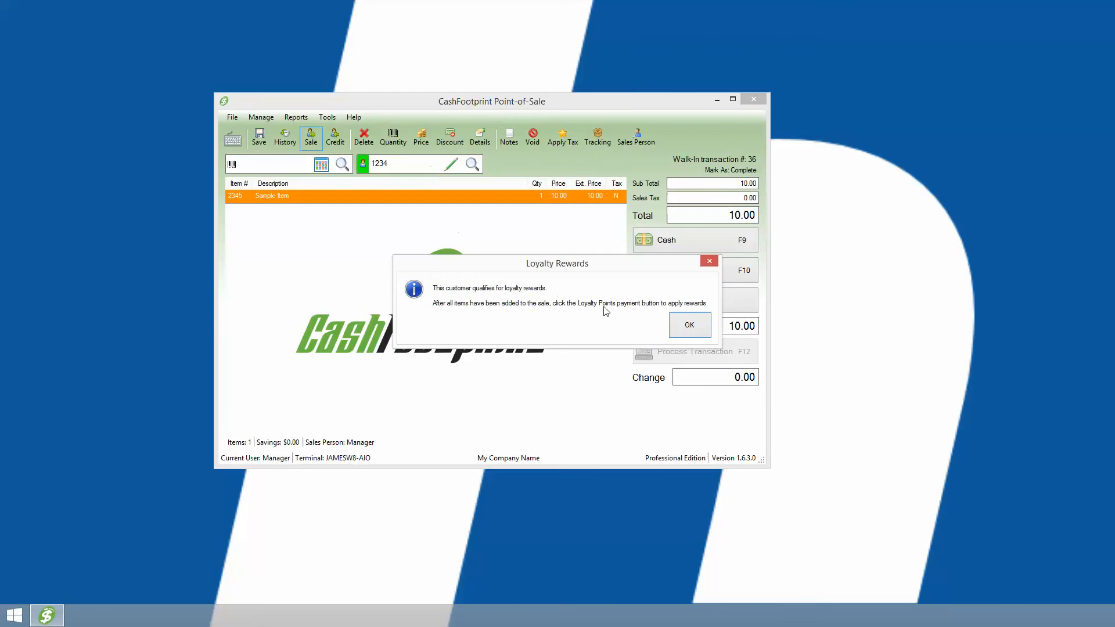
{"action": "left_click", "coordinate": [691, 324]}
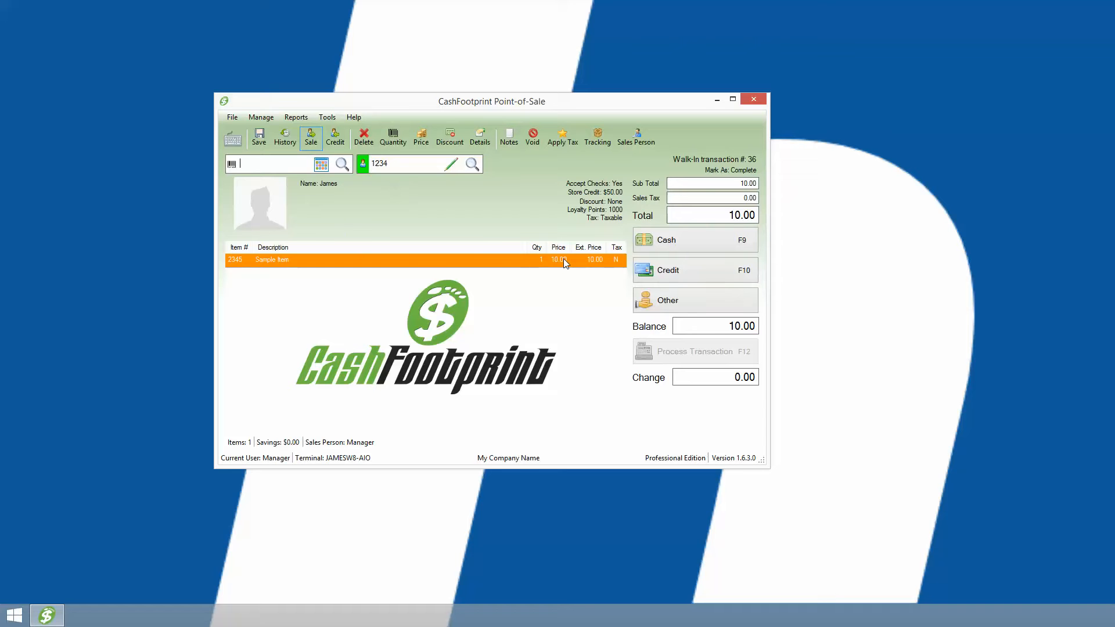
Pay the customer's sale with 10.00 cash, process the transaction and continue.
{"action": "left_click", "coordinate": [695, 238]}
{"action": "left_click", "coordinate": [500, 384]}
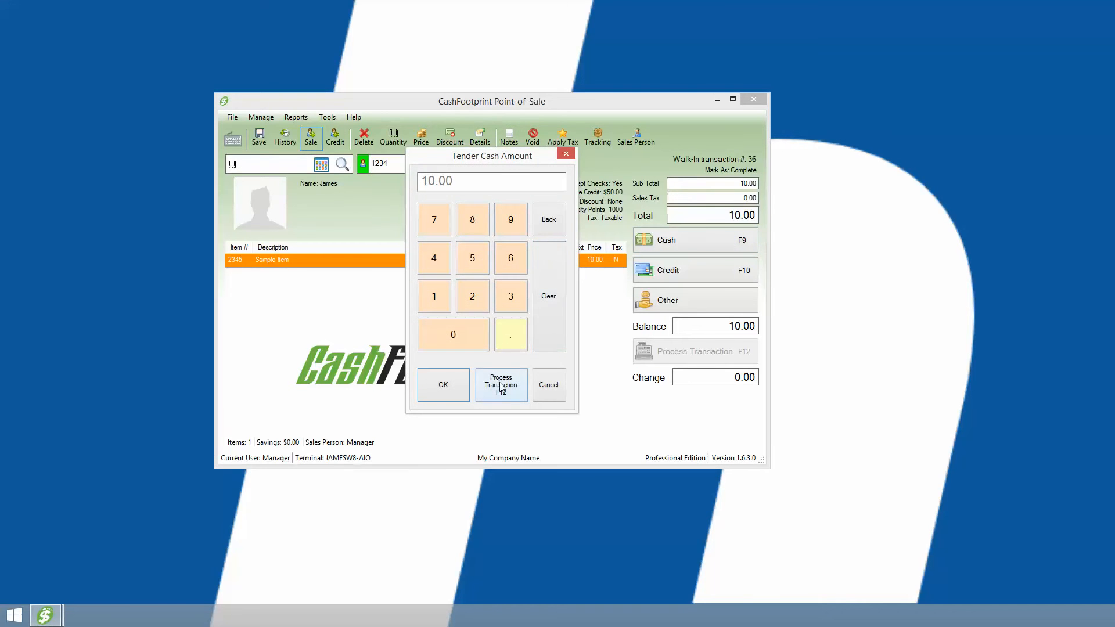
{"action": "left_click", "coordinate": [612, 297]}
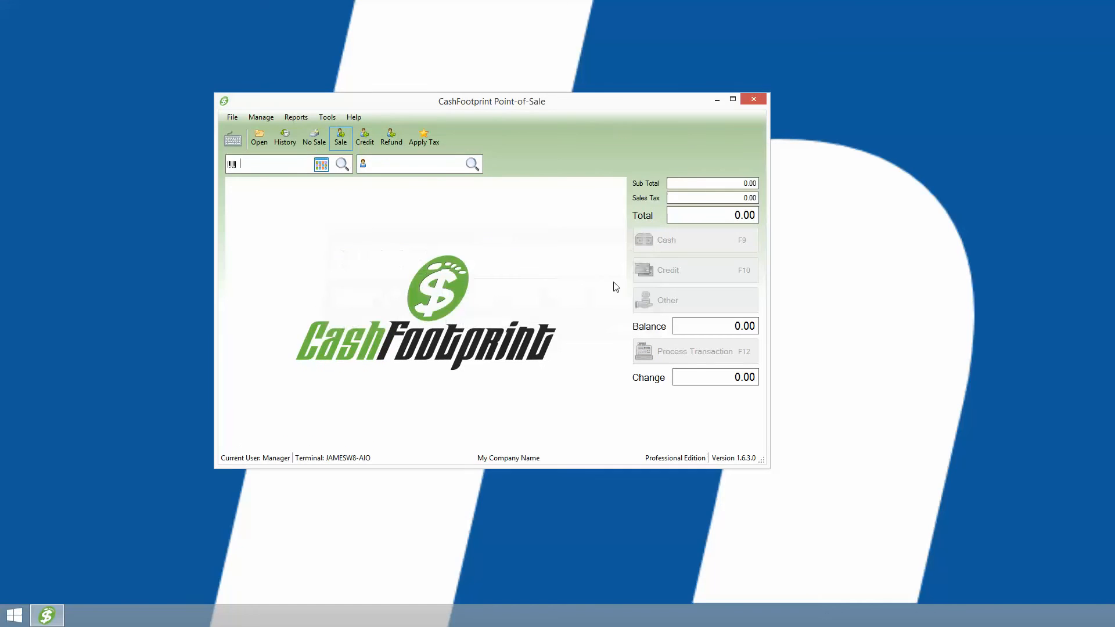
Attach the customer to a new sale from the customer search and acknowledge the loyalty rewards notice.
{"action": "left_click", "coordinate": [471, 165]}
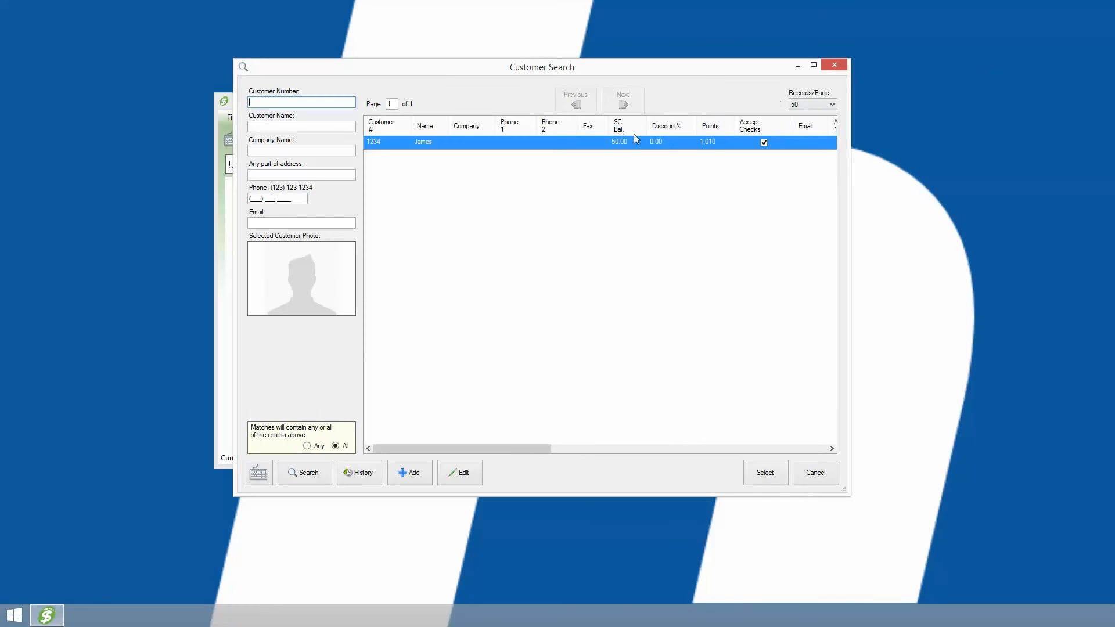
{"action": "double_click", "coordinate": [554, 143]}
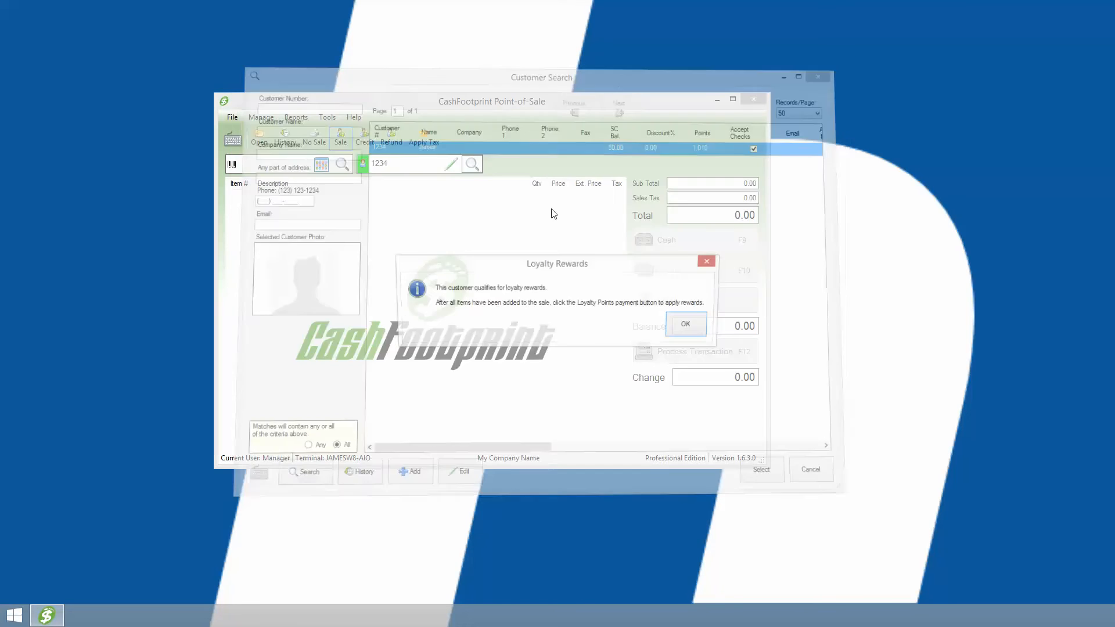
{"action": "left_click", "coordinate": [685, 324]}
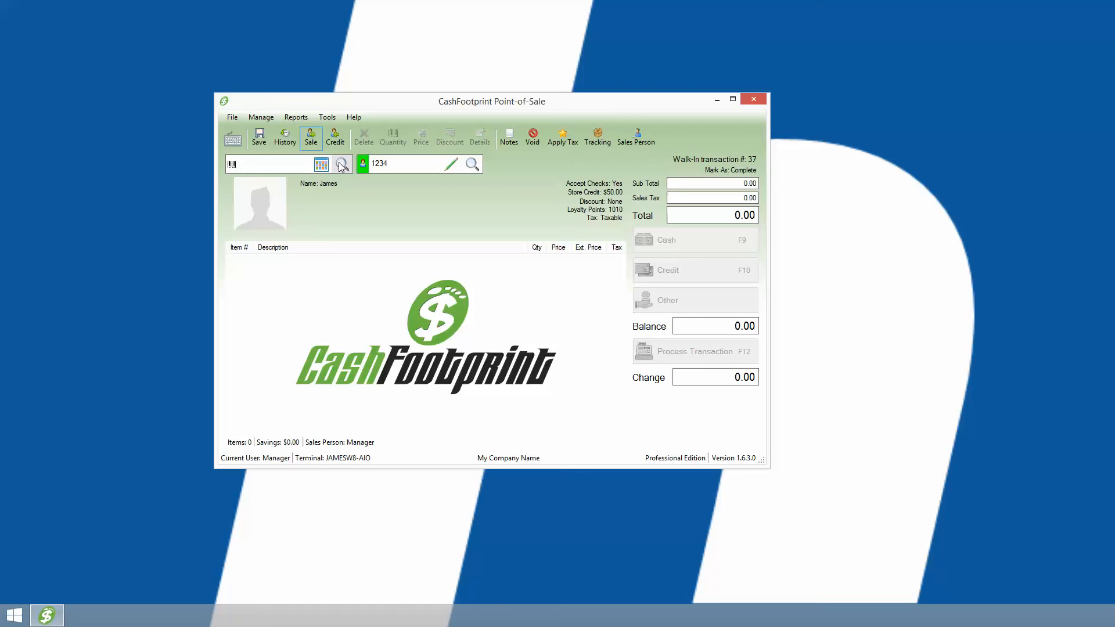
Add item 2345 to the customer's open sale.
{"action": "type", "text": "45"}
{"action": "left_click", "coordinate": [342, 165]}
{"action": "key", "text": "Return"}
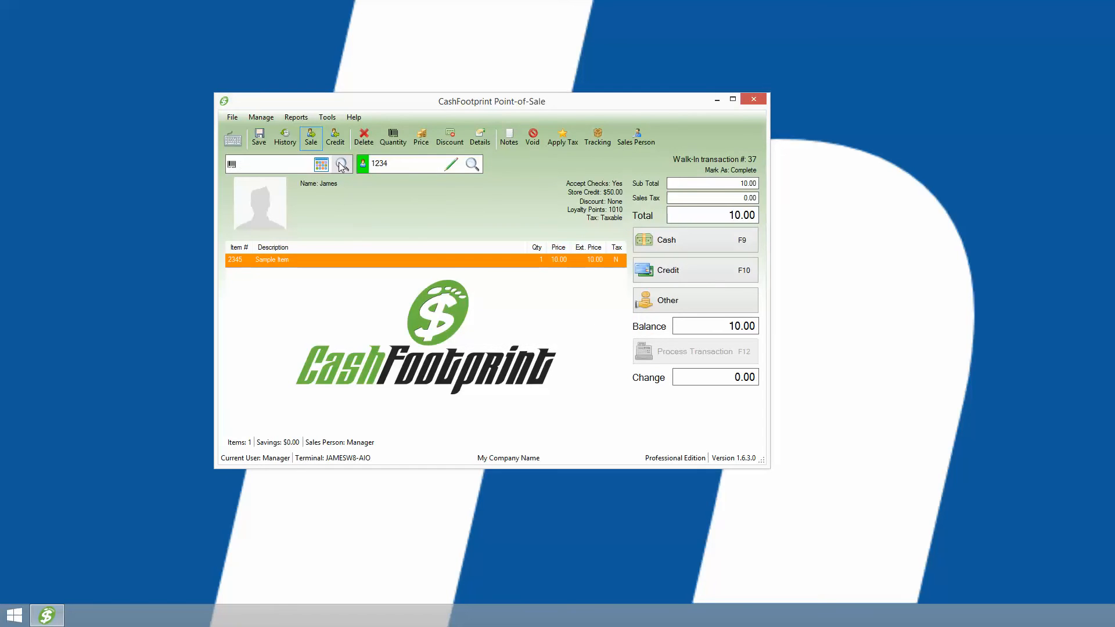
Pay the sale with loyalty points using the 10.00 fixed-amount redemption option for 200 points, process the transaction and continue.
{"action": "left_click", "coordinate": [673, 304]}
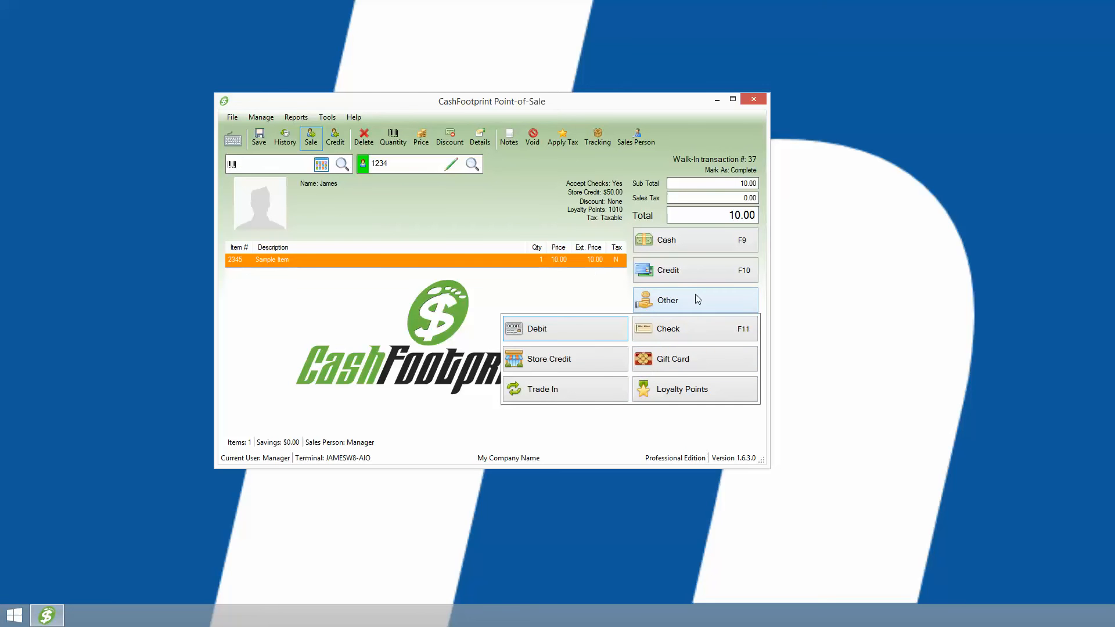
{"action": "left_click", "coordinate": [704, 386]}
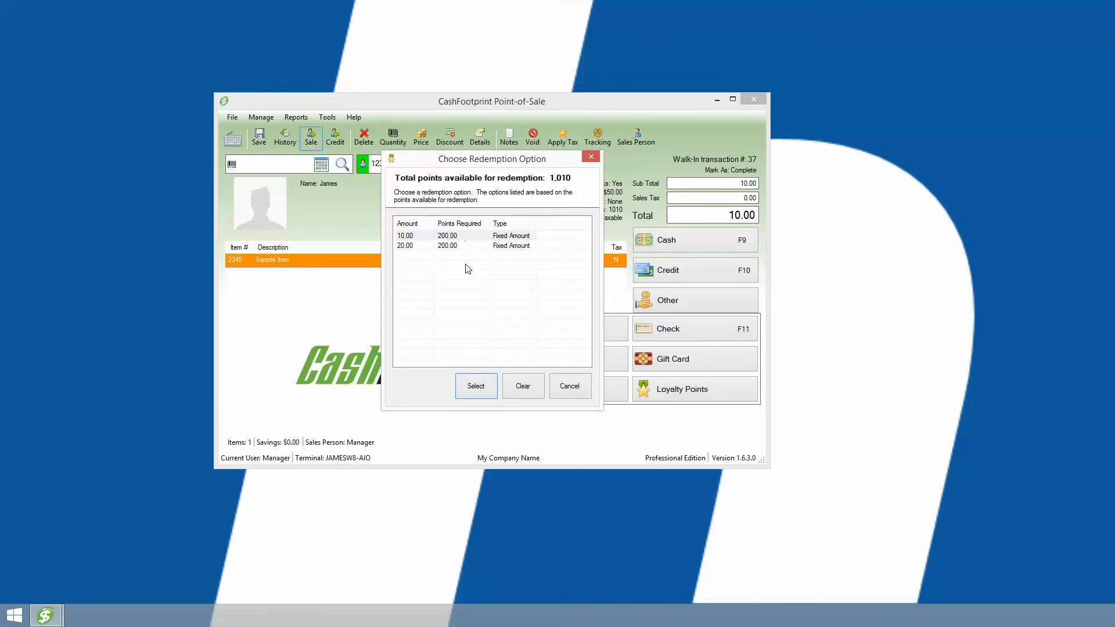
{"action": "left_click", "coordinate": [453, 237]}
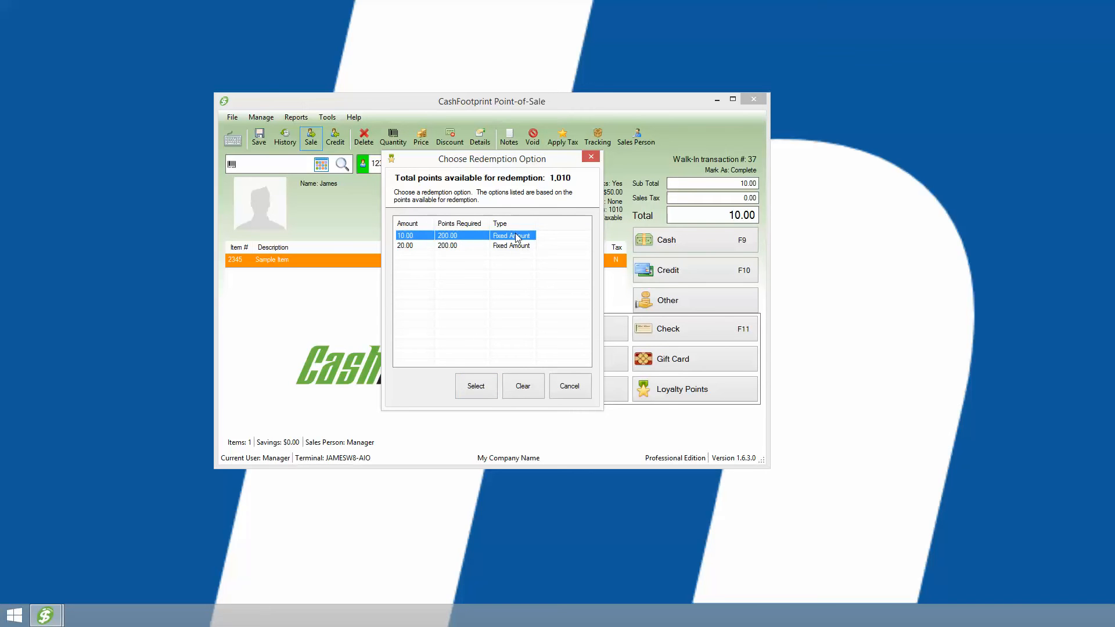
{"action": "left_click", "coordinate": [476, 391]}
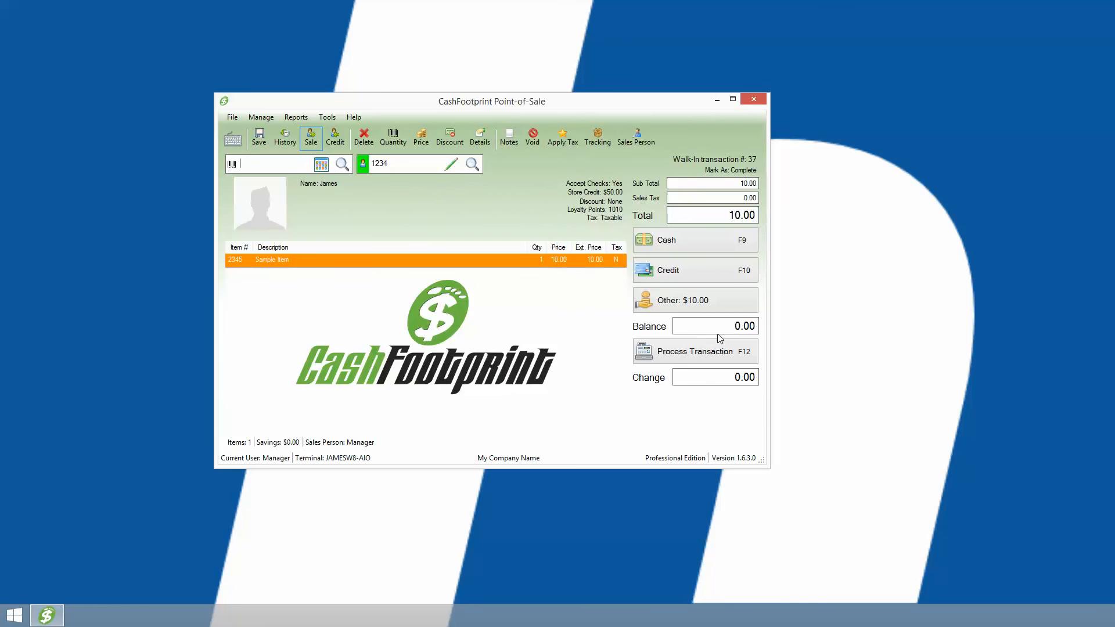
{"action": "left_click", "coordinate": [696, 354]}
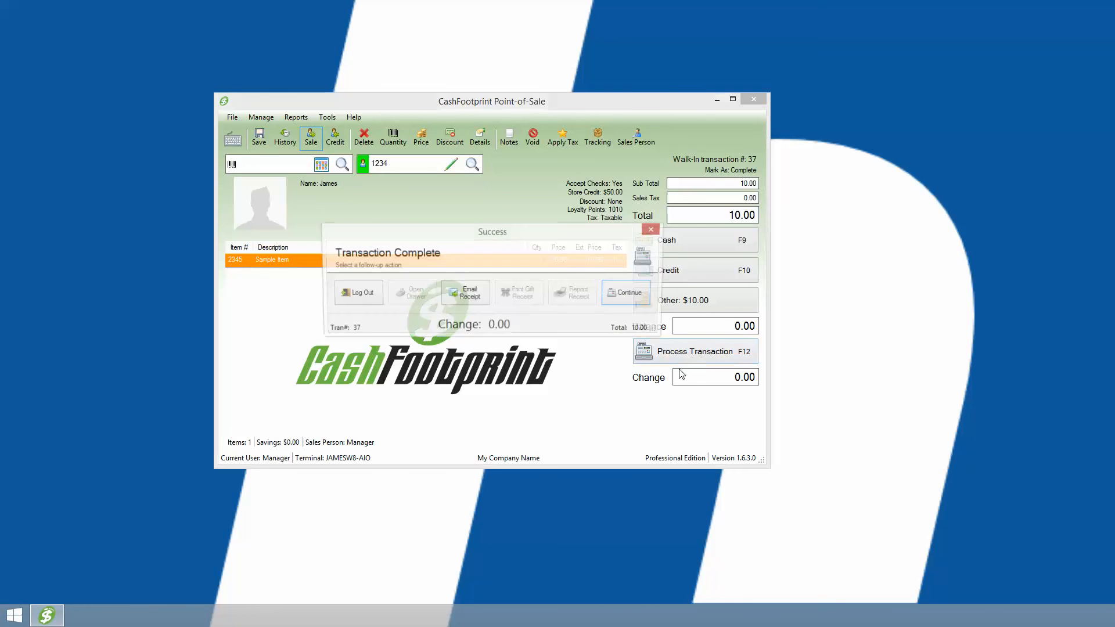
{"action": "left_click", "coordinate": [630, 294]}
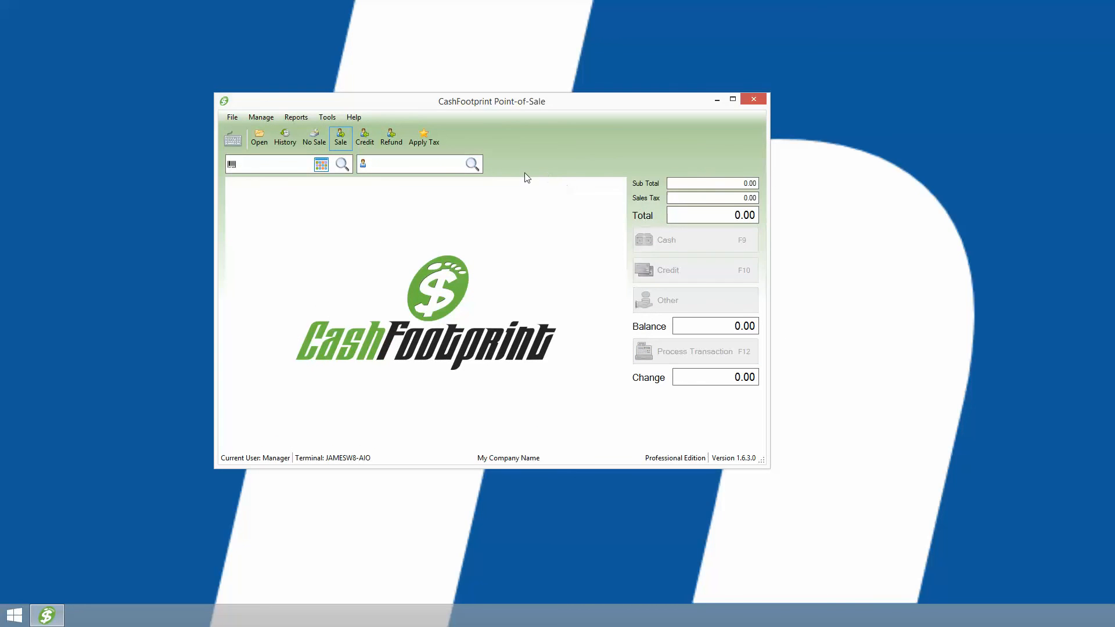
Check the customer's loyalty points balance in the customer search and close the search without selecting anyone.
{"action": "left_click", "coordinate": [470, 164]}
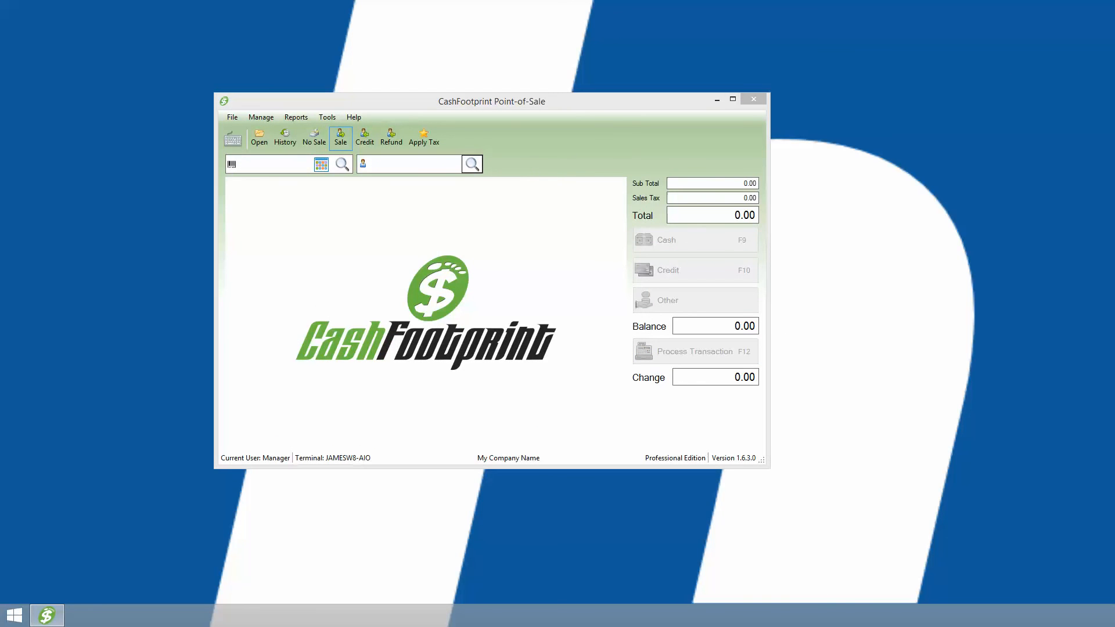
{"action": "left_click_drag", "start_coordinate": [720, 91], "coordinate": [421, 63]}
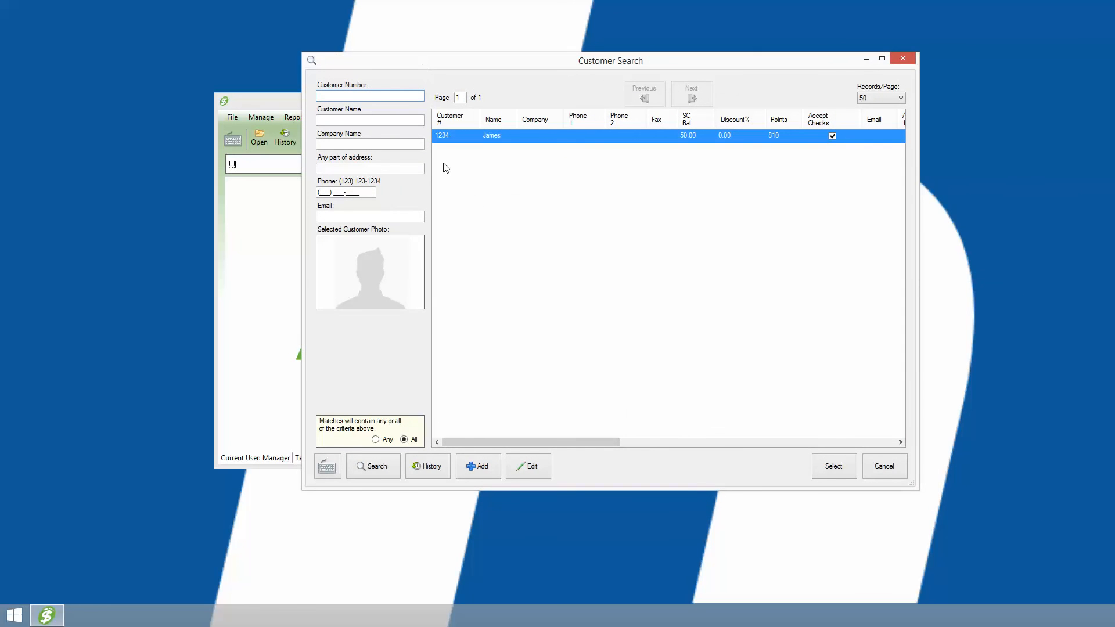
{"action": "left_click", "coordinate": [884, 472]}
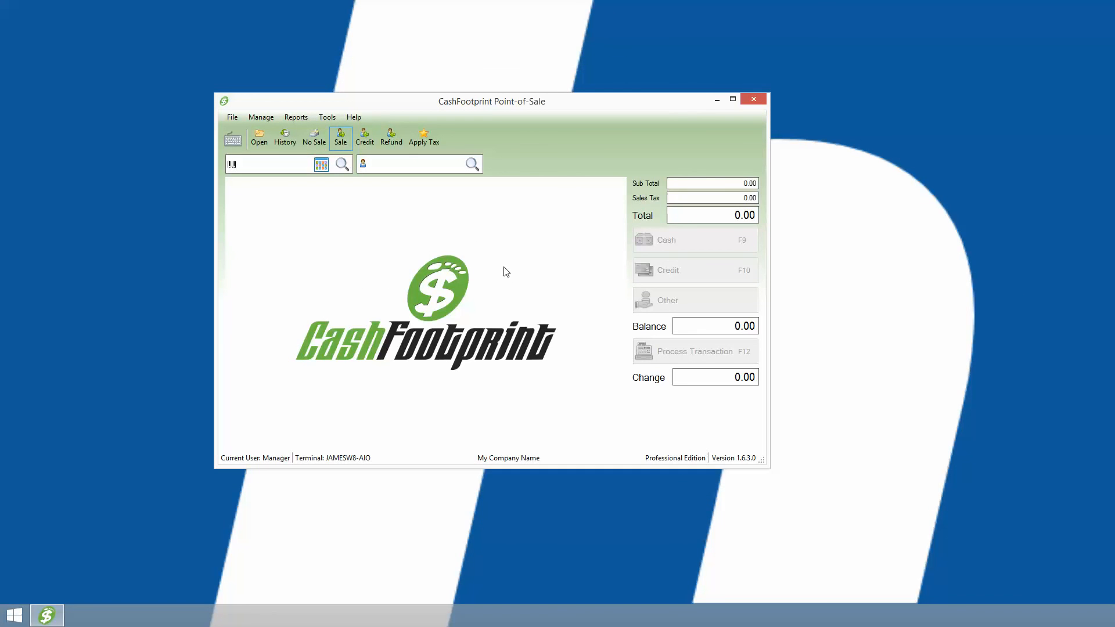